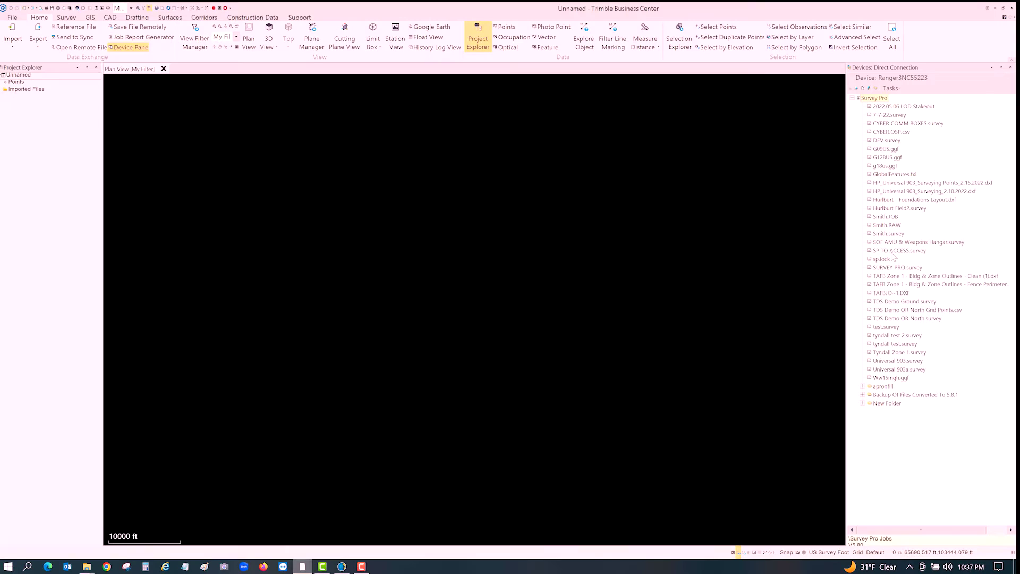
Step: Import SP TO ACCESS.survey from the connected device and select all imported data for export
click(892, 252)
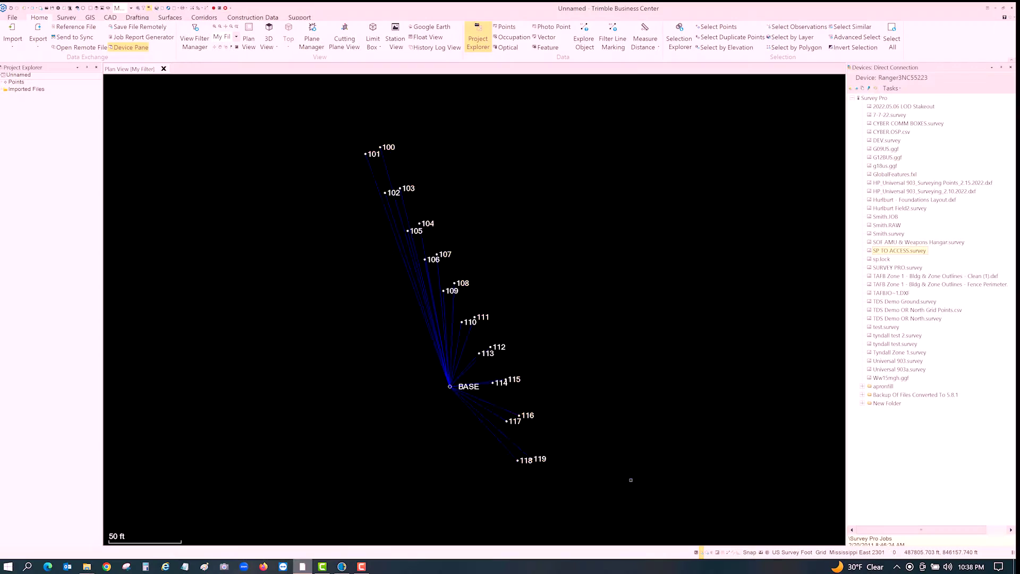
key(ctrl+a)
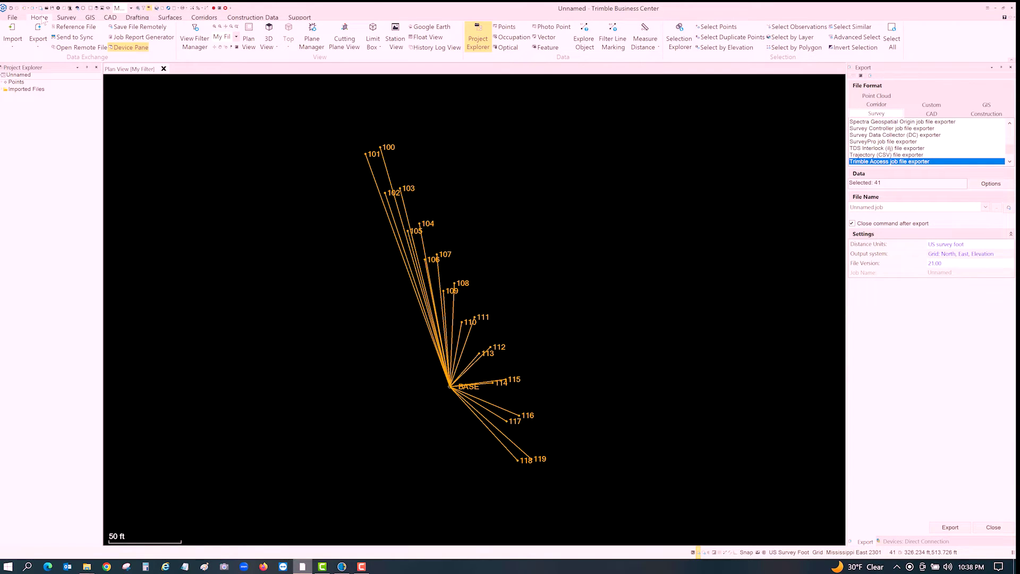
click(43, 47)
Step: Save the project as "SP to Access" in the Trimble Business Center documents folder
click(13, 17)
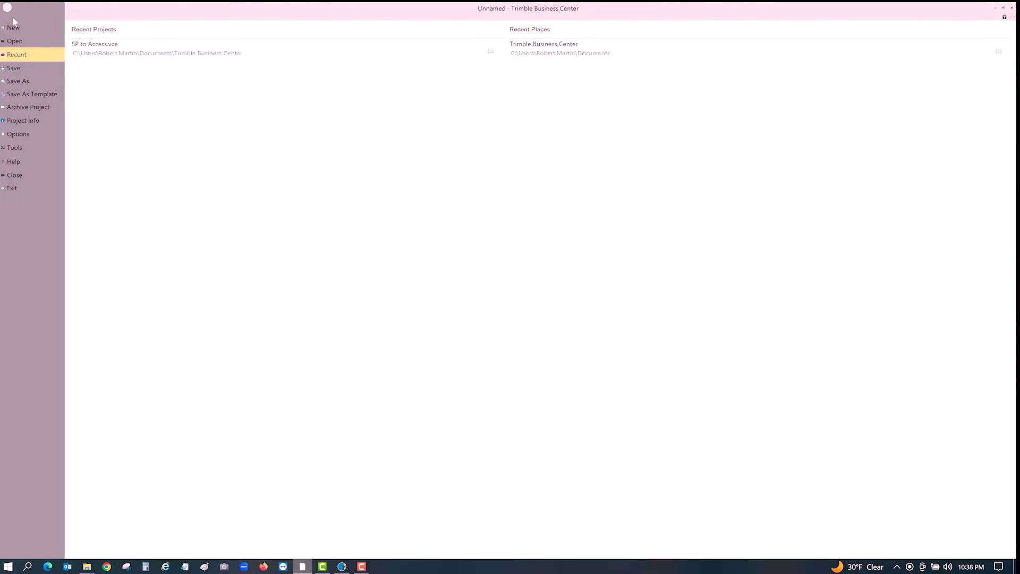
click(35, 84)
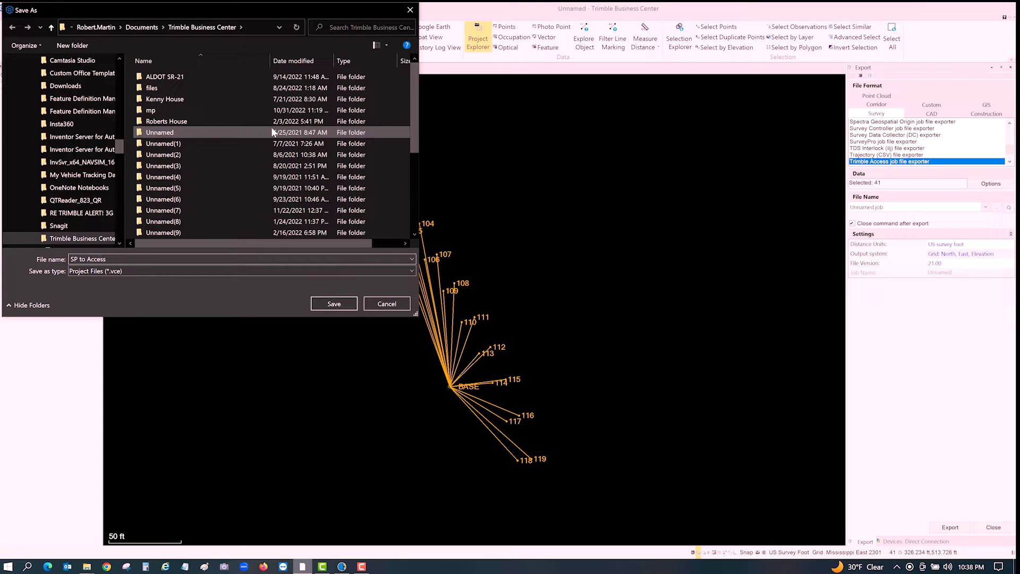
click(326, 304)
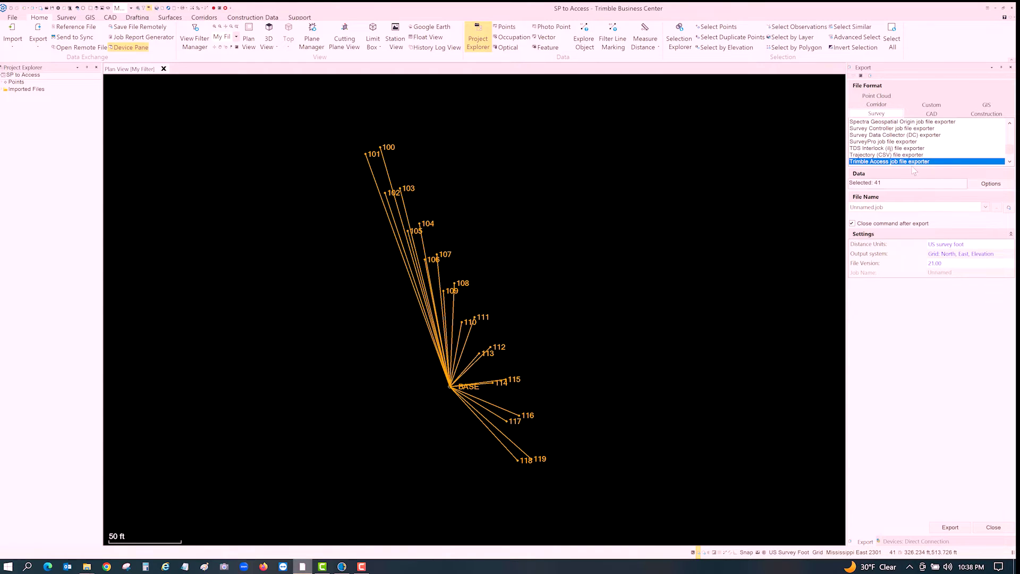
Step: Restart the export and export the selected data as a Trimble Access job file with file version 21.10
click(991, 527)
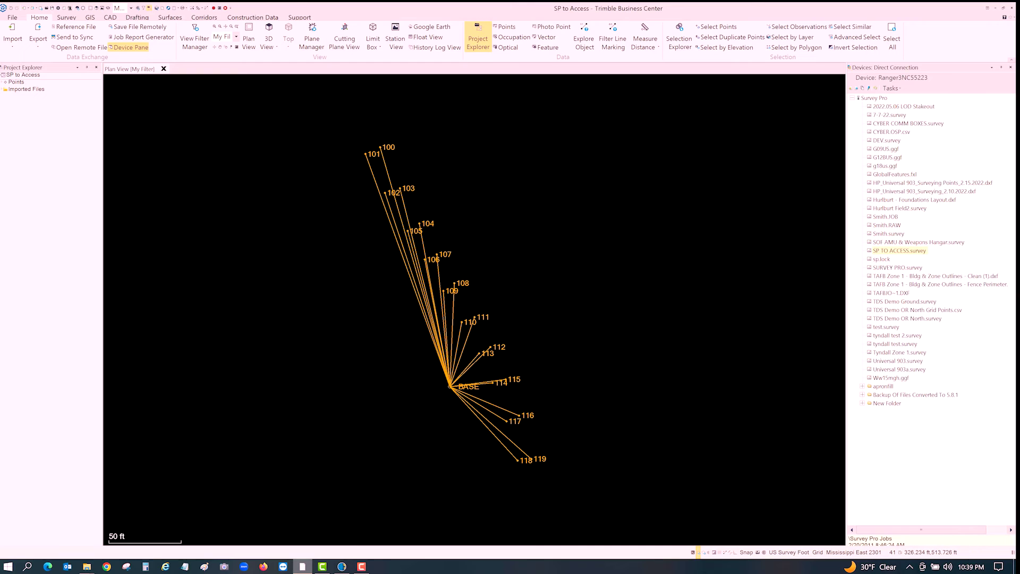
click(40, 33)
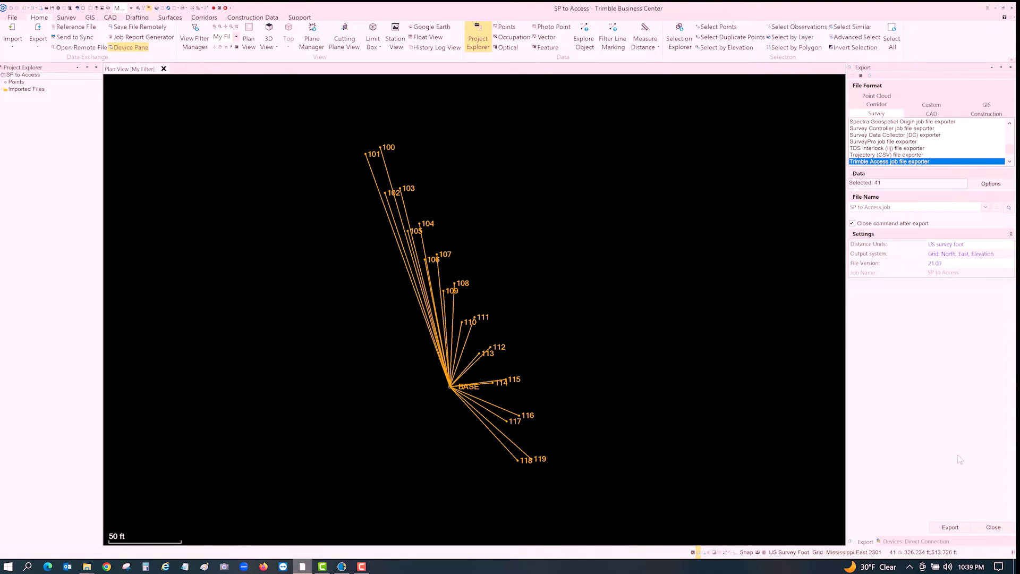
click(971, 264)
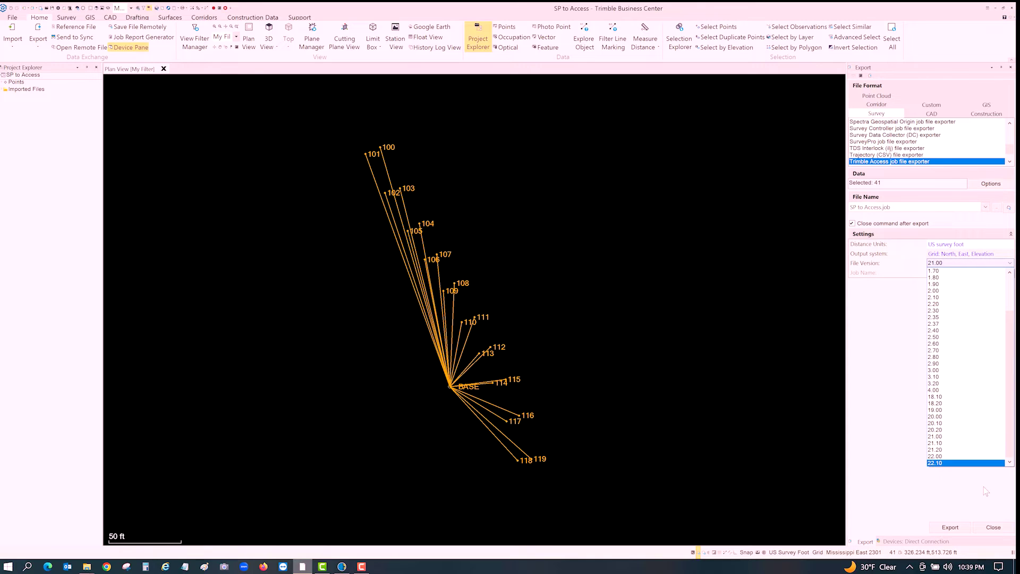
click(954, 463)
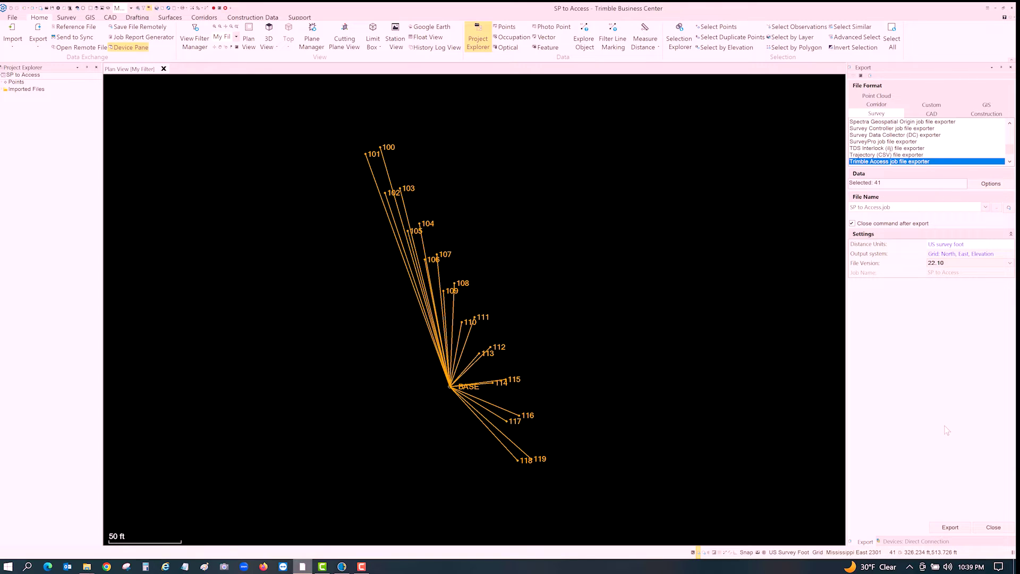
click(954, 264)
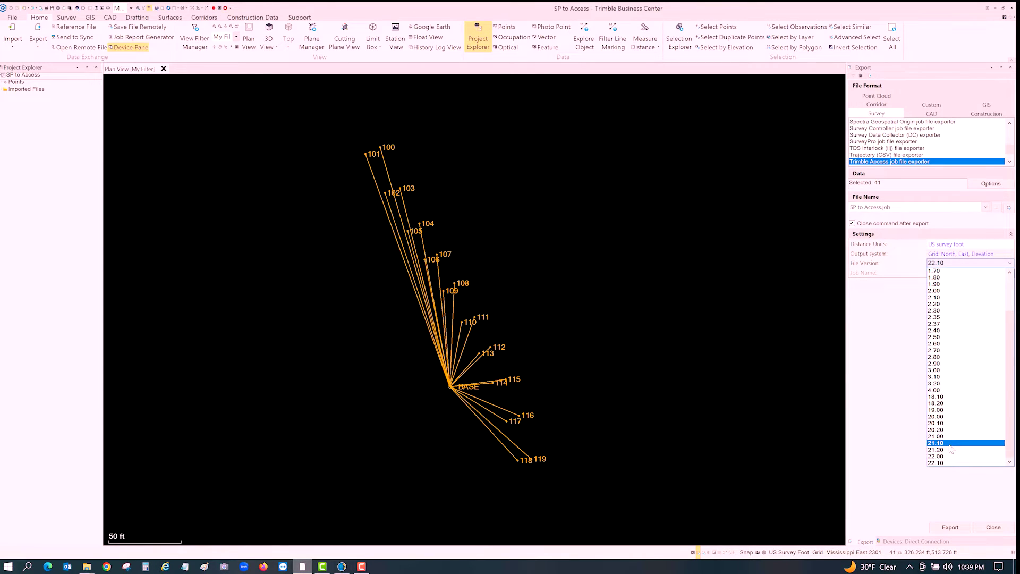
click(951, 443)
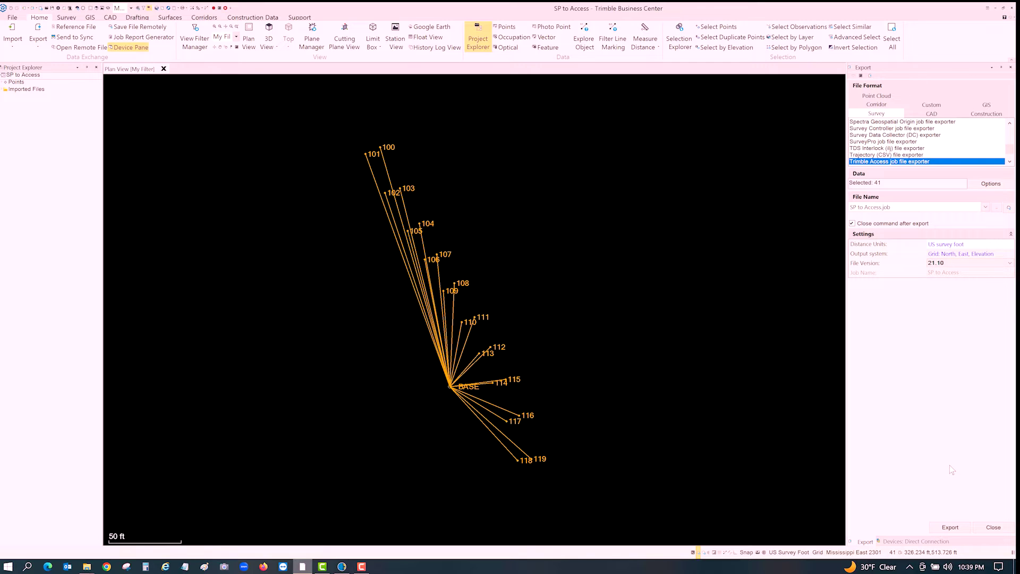
click(950, 527)
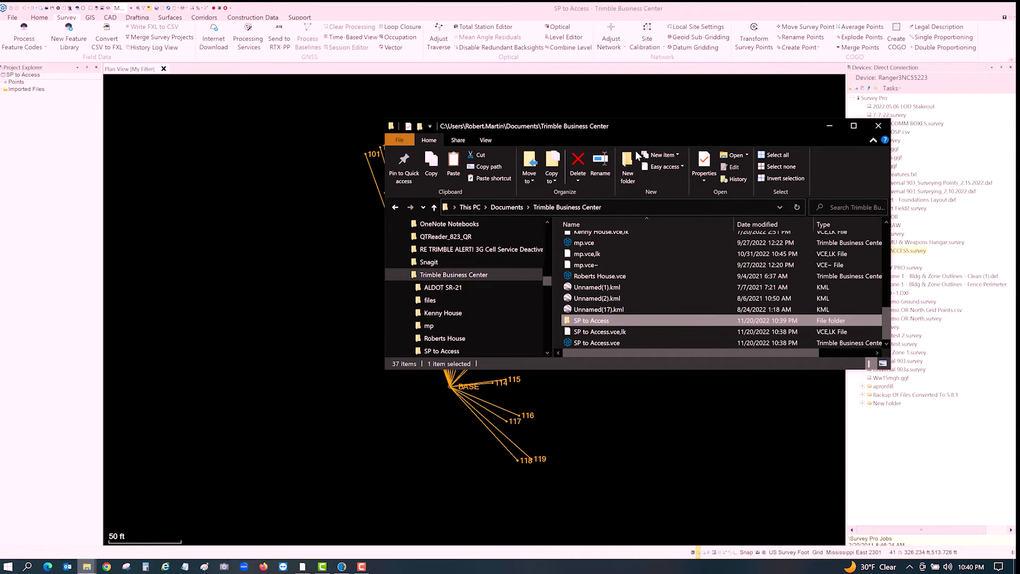
Step: In File Explorer, open the SP to Access project folder and copy SP to Access.job
drag(639, 133, 411, 85)
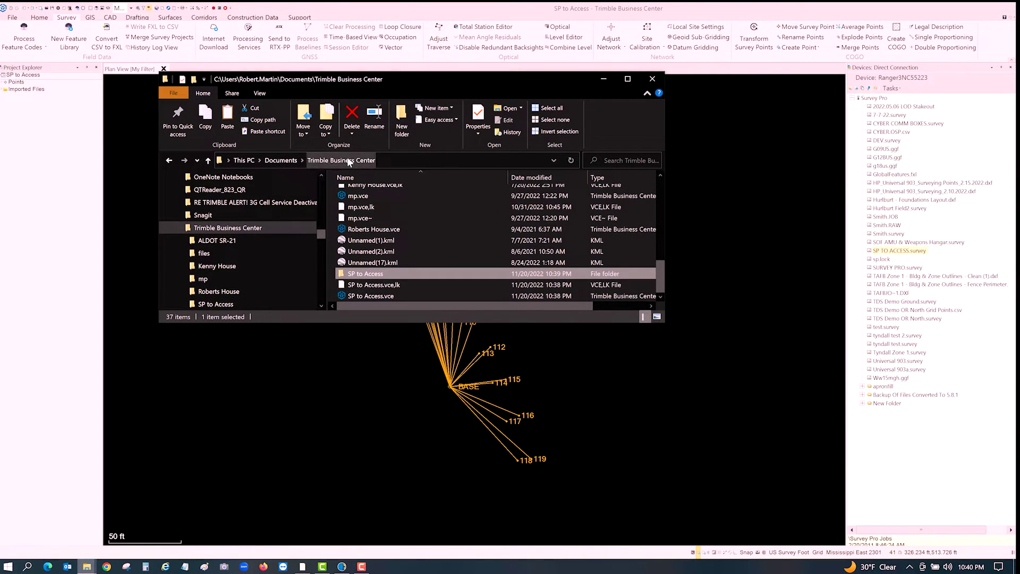
double_click(369, 274)
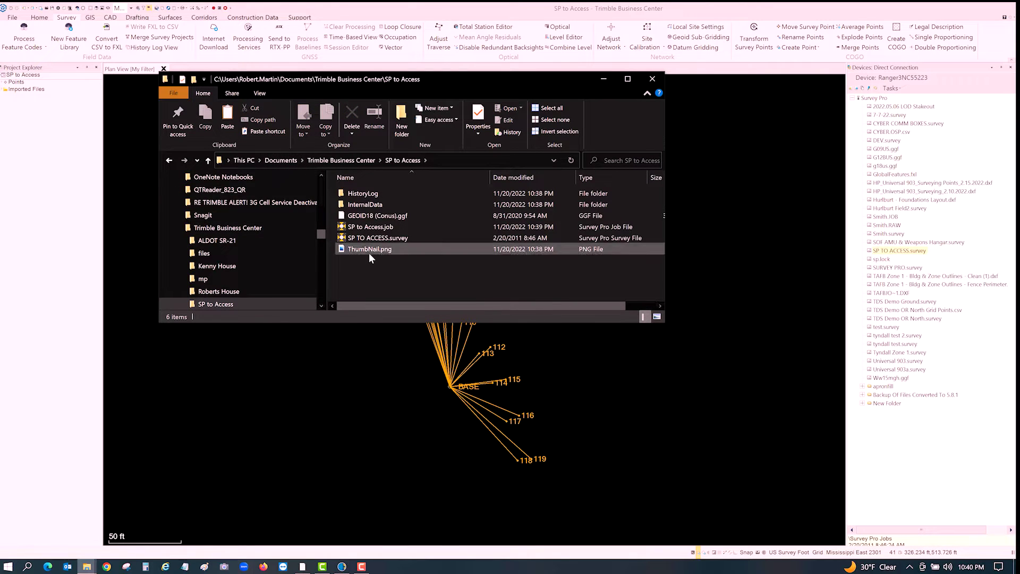
click(373, 228)
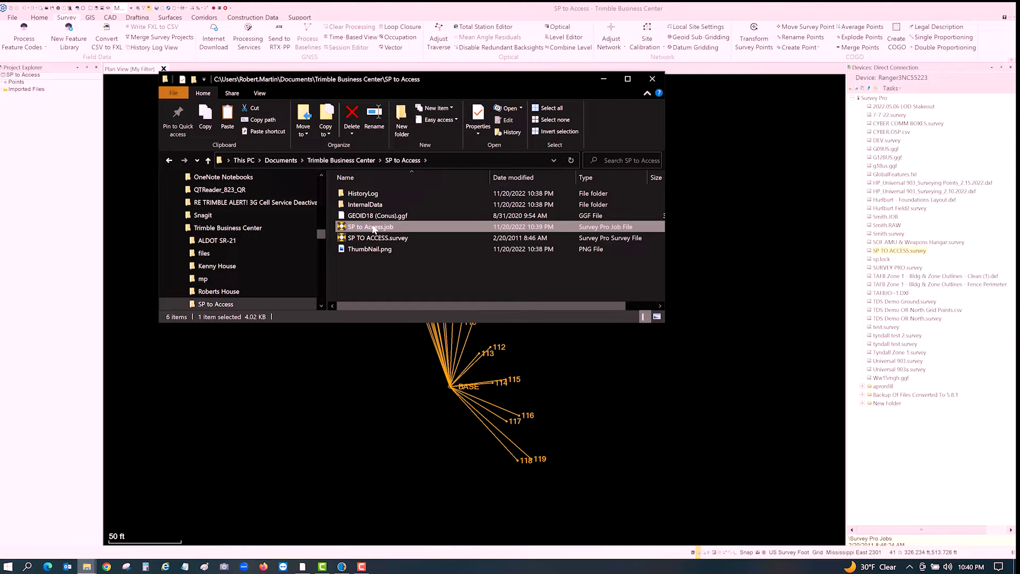
right_click(374, 230)
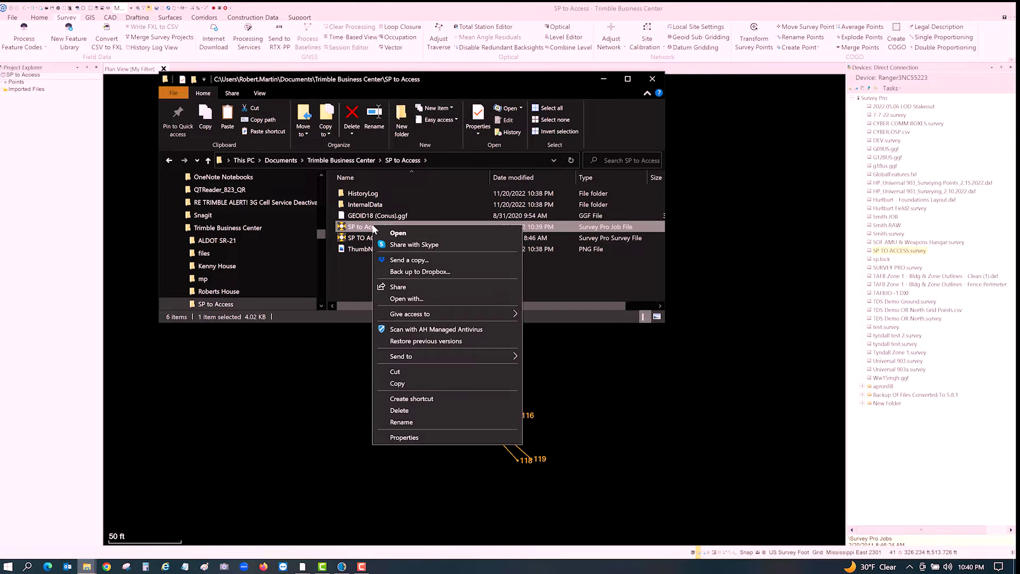
click(429, 382)
Step: Browse to the C:\ProgramData\Trimble folder
drag(323, 235, 321, 256)
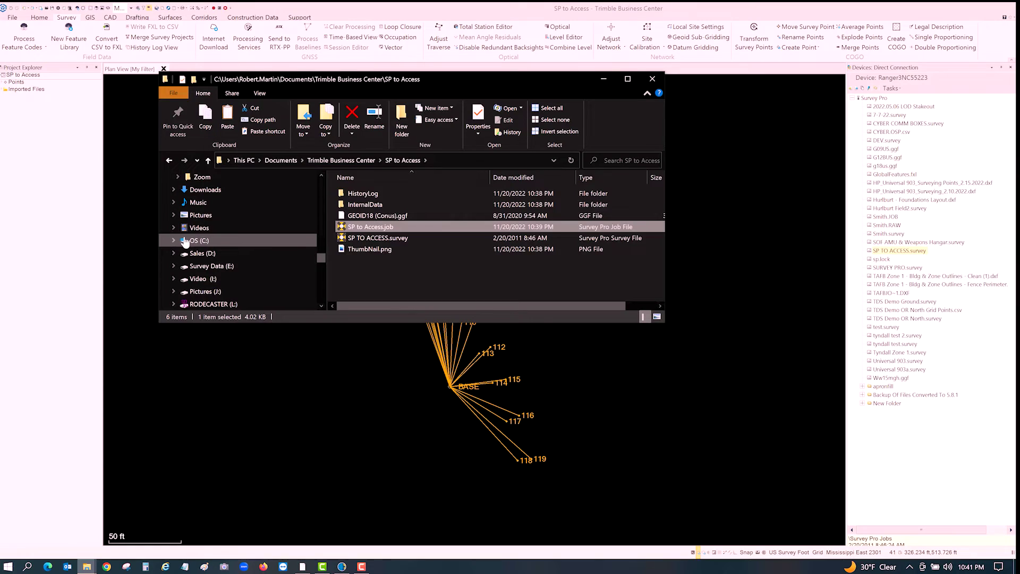
click(198, 240)
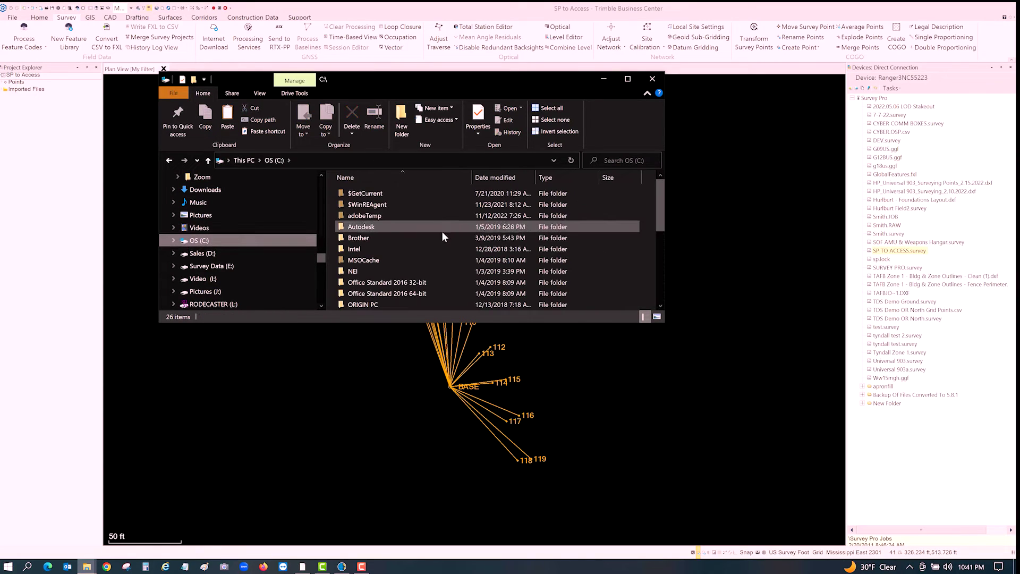
scroll(414, 249, down, 5)
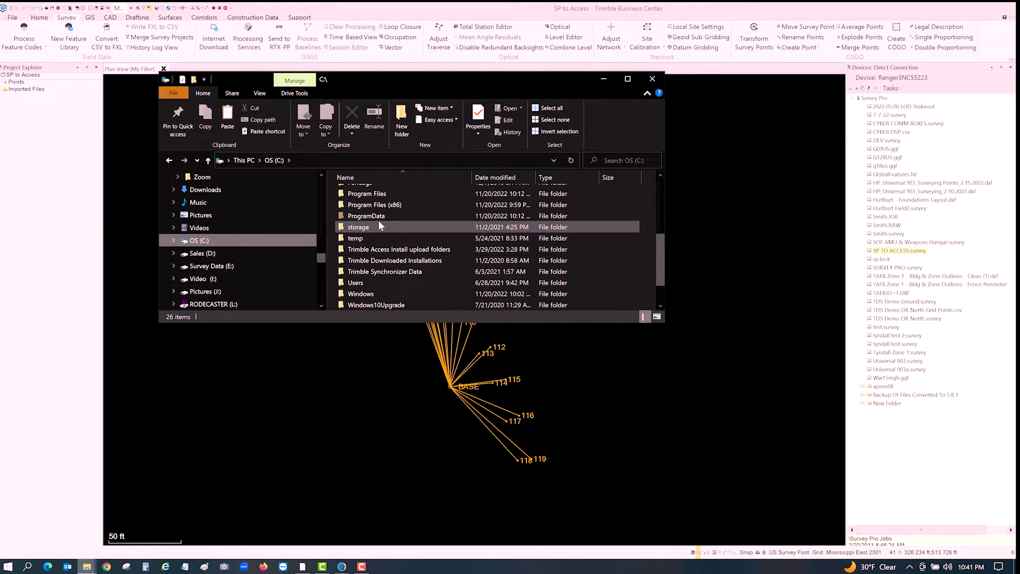
double_click(376, 217)
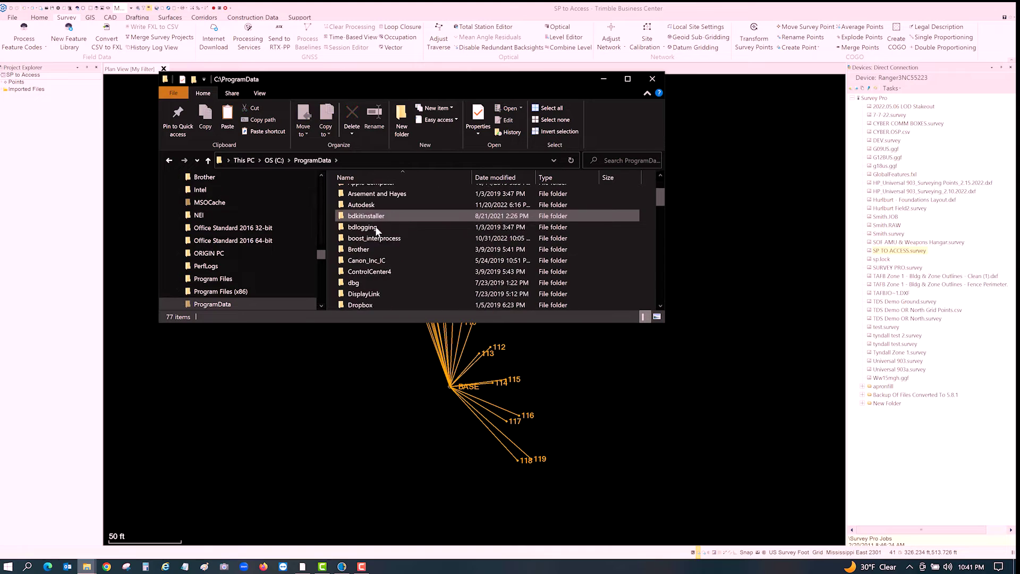
scroll(376, 229, down, 5)
scroll(372, 234, down, 9)
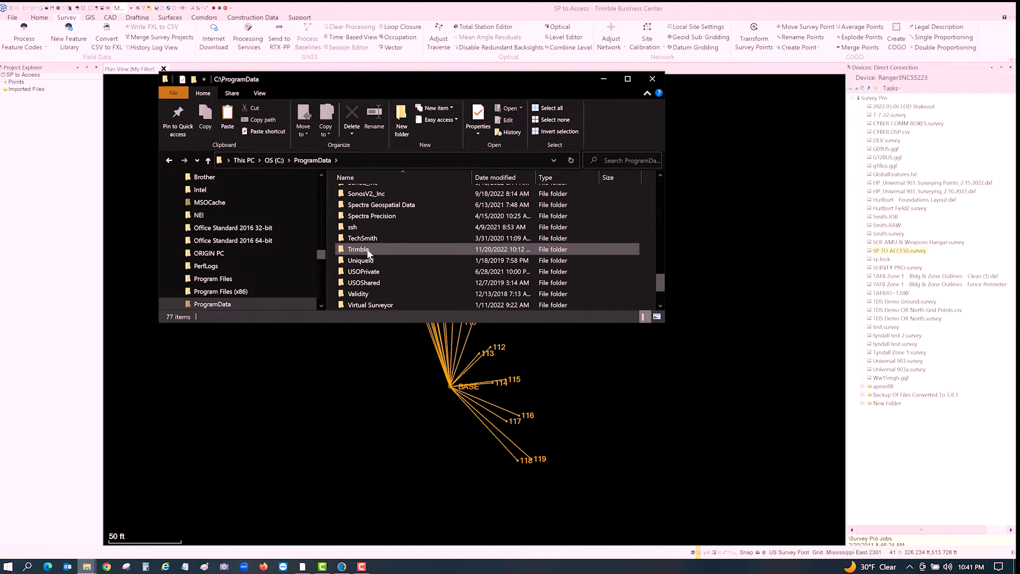
double_click(366, 249)
Step: Open the Fieldwork folder under Trimble Access Emulator 2022.00\Trimble Data\Projects
scroll(370, 249, down, 6)
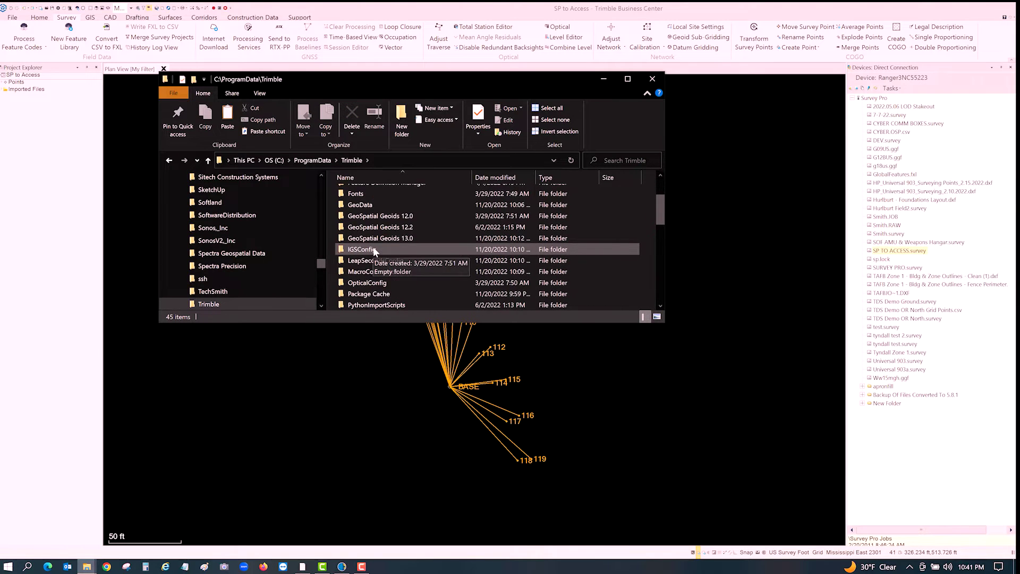
scroll(374, 250, down, 4)
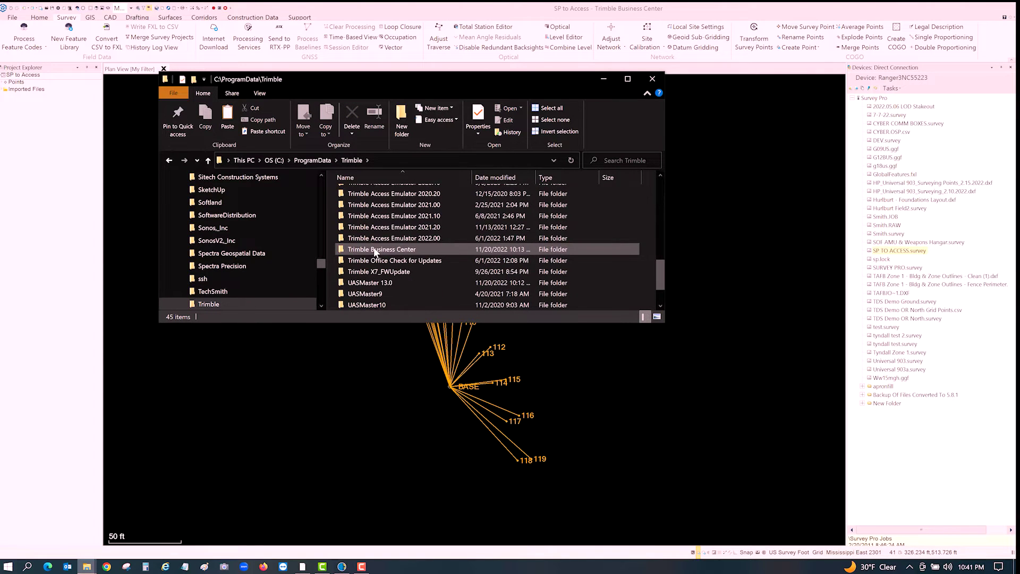
double_click(394, 237)
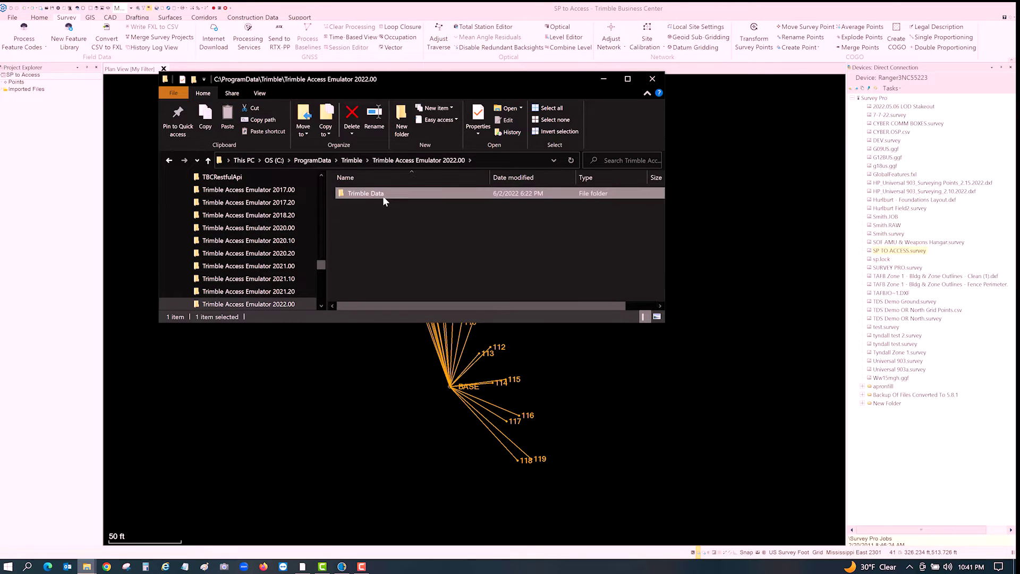
double_click(383, 195)
double_click(365, 210)
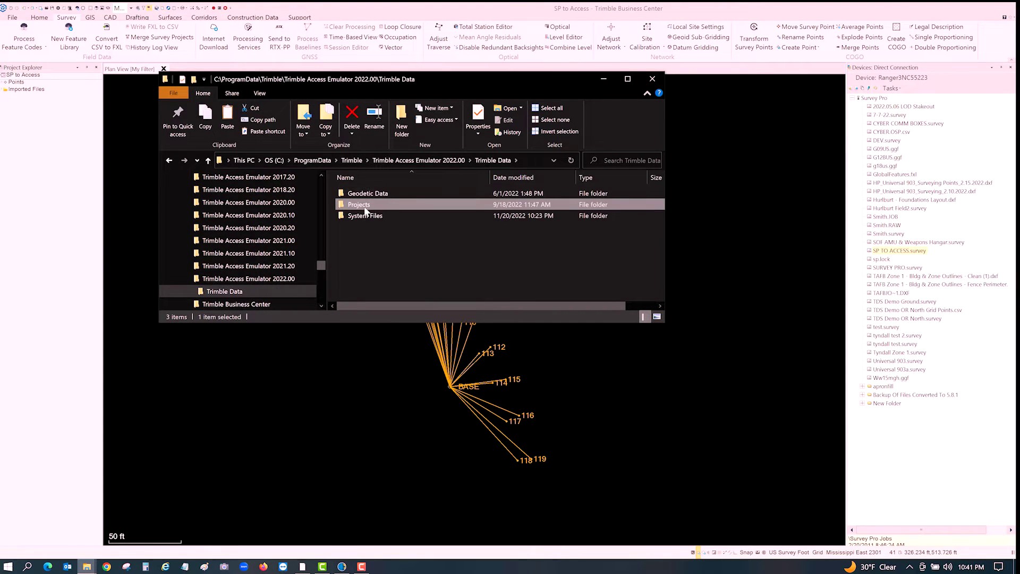
click(366, 195)
double_click(366, 195)
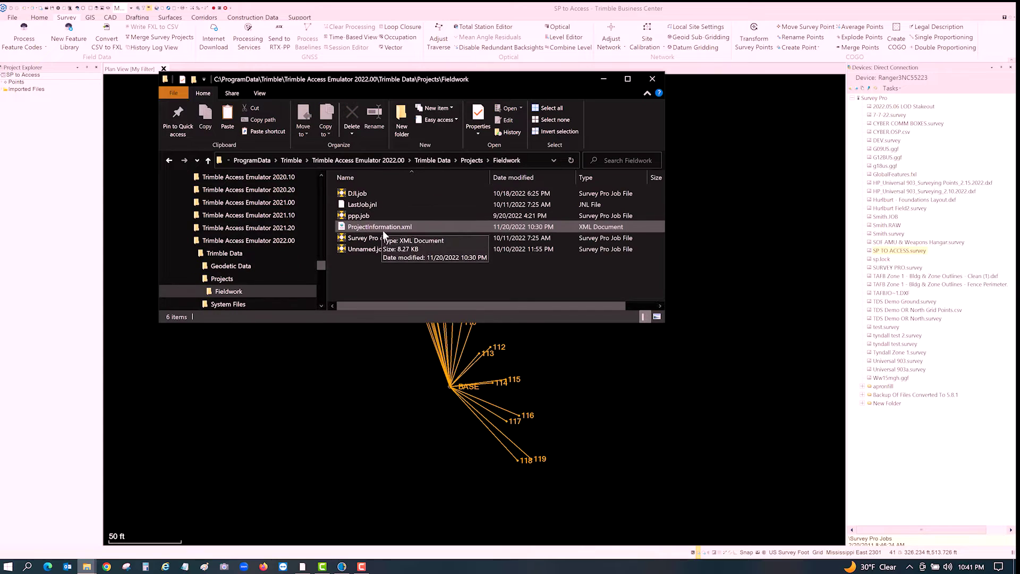
Step: Paste the copied job file into the Fieldwork folder and minimize File Explorer
right_click(373, 261)
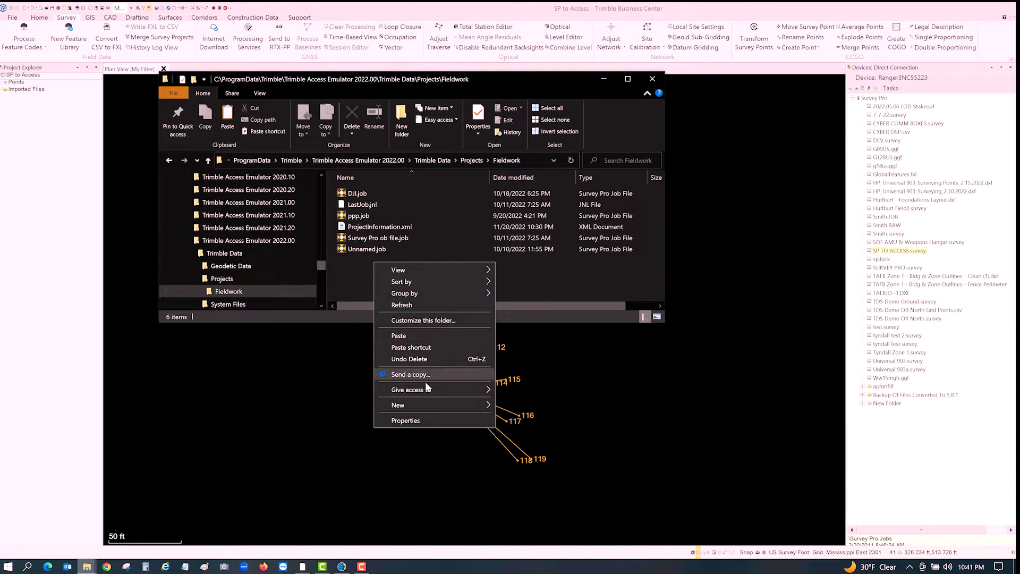
click(405, 337)
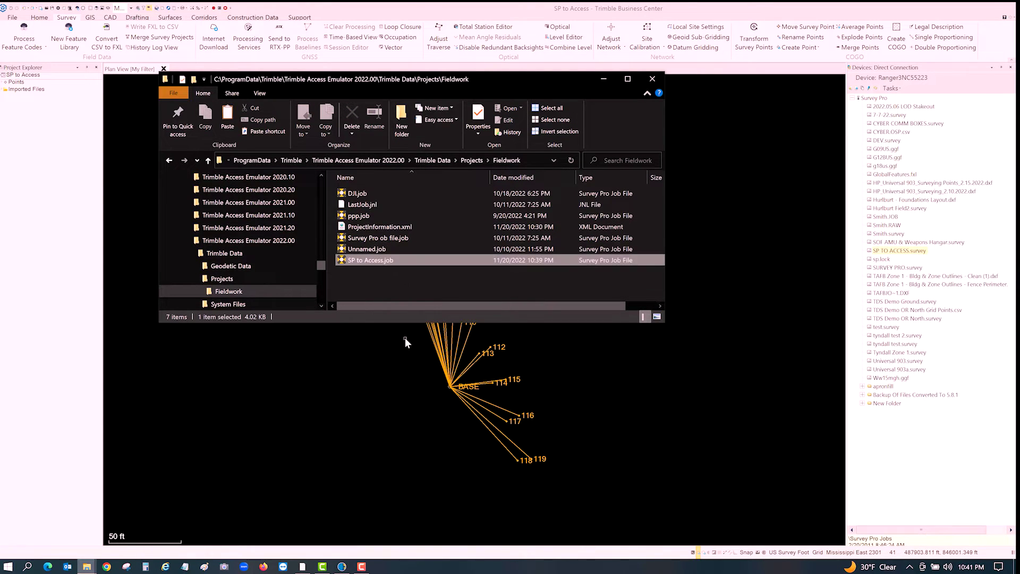
click(604, 80)
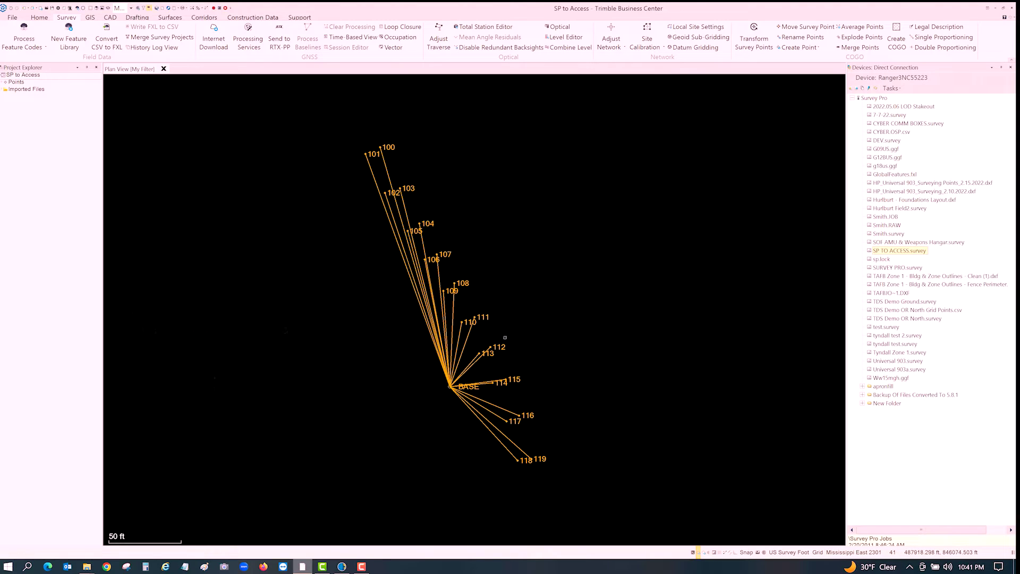
Step: Switch to Trimble Access, check the software version in its About information, and return to the projects list
click(342, 566)
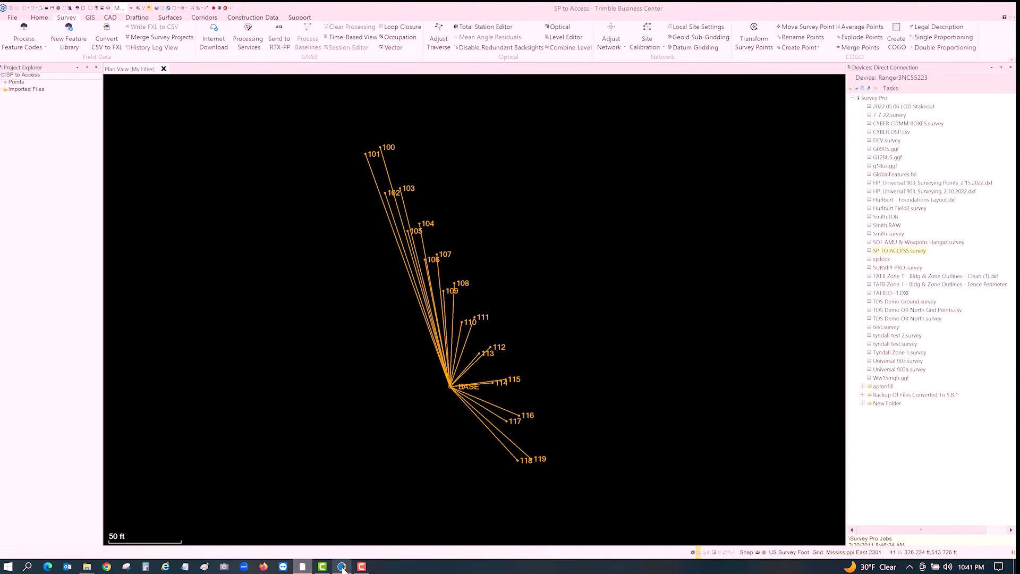
click(188, 112)
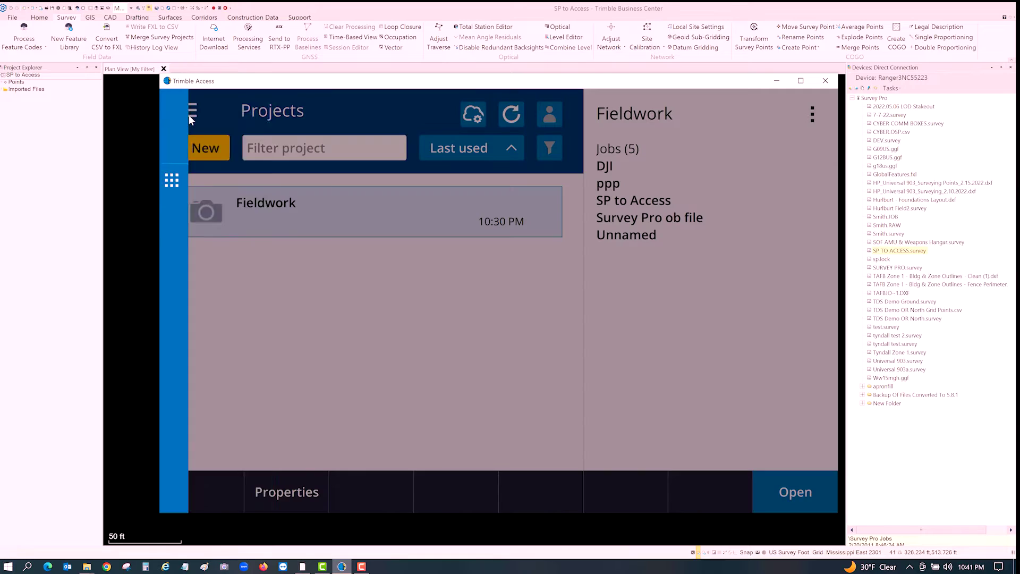
click(190, 308)
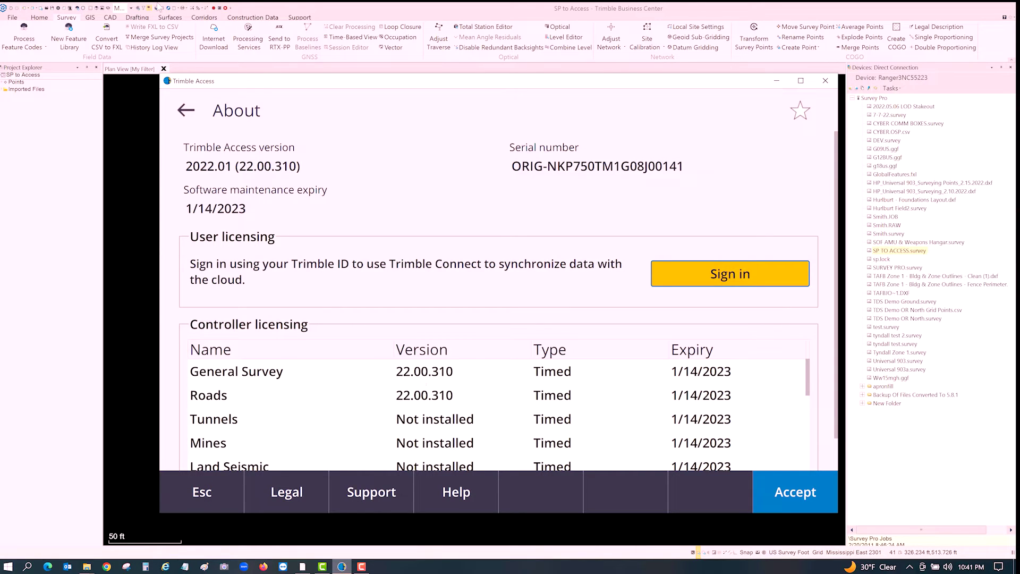
click(180, 112)
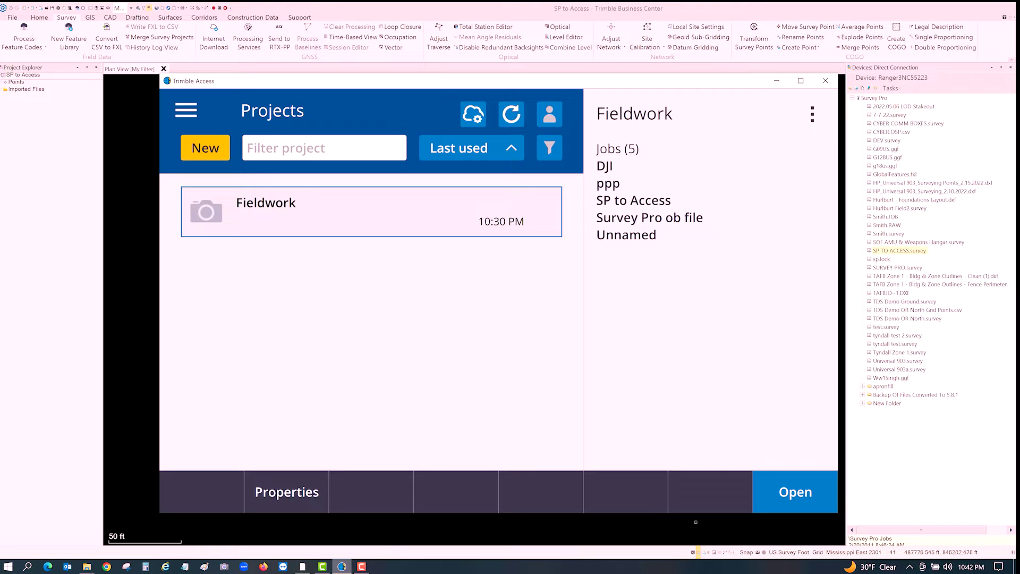
Step: Open the SP to Access job from the Fieldwork project, accepting a project height of 200
click(817, 482)
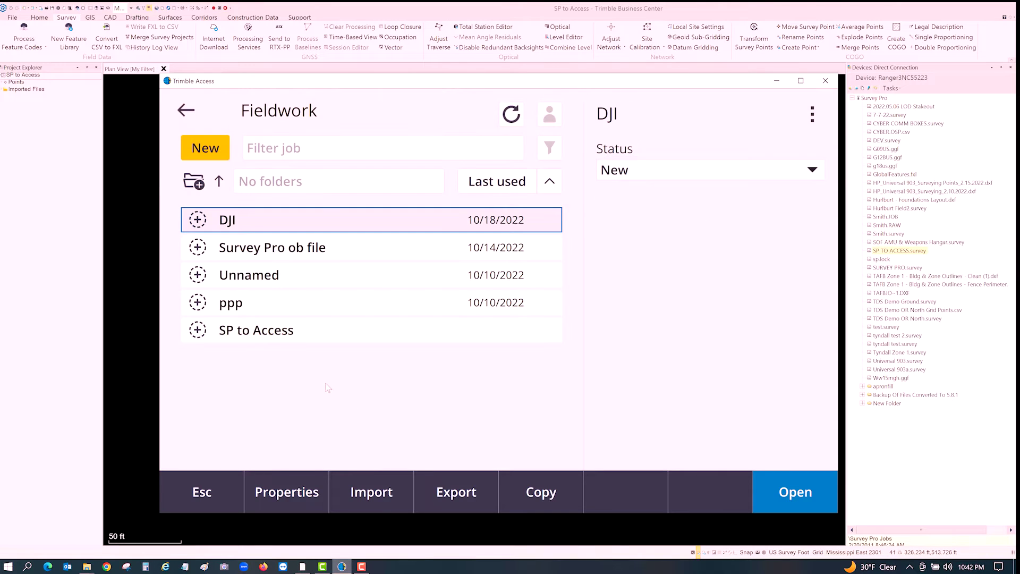
click(261, 333)
click(789, 474)
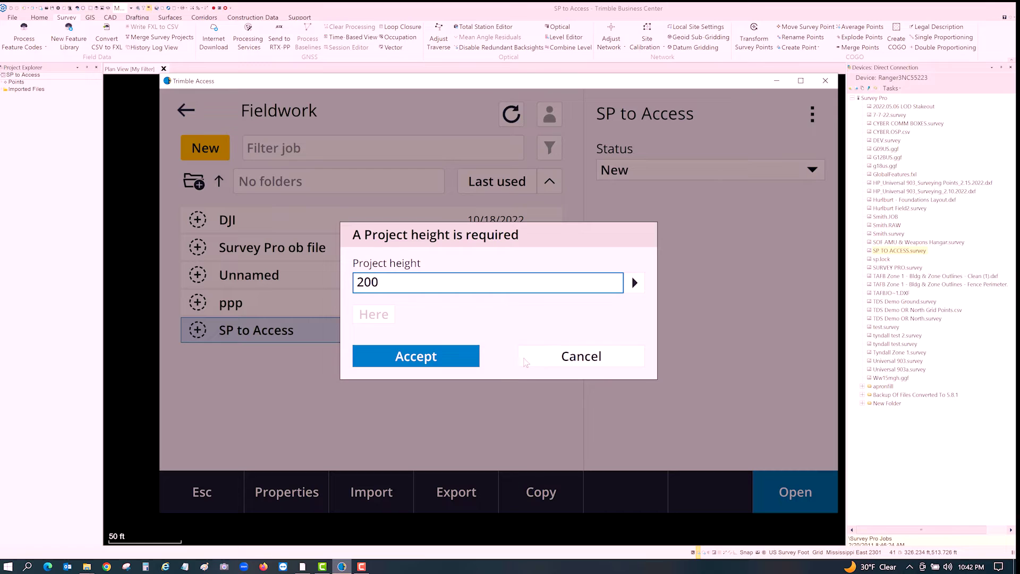
click(426, 357)
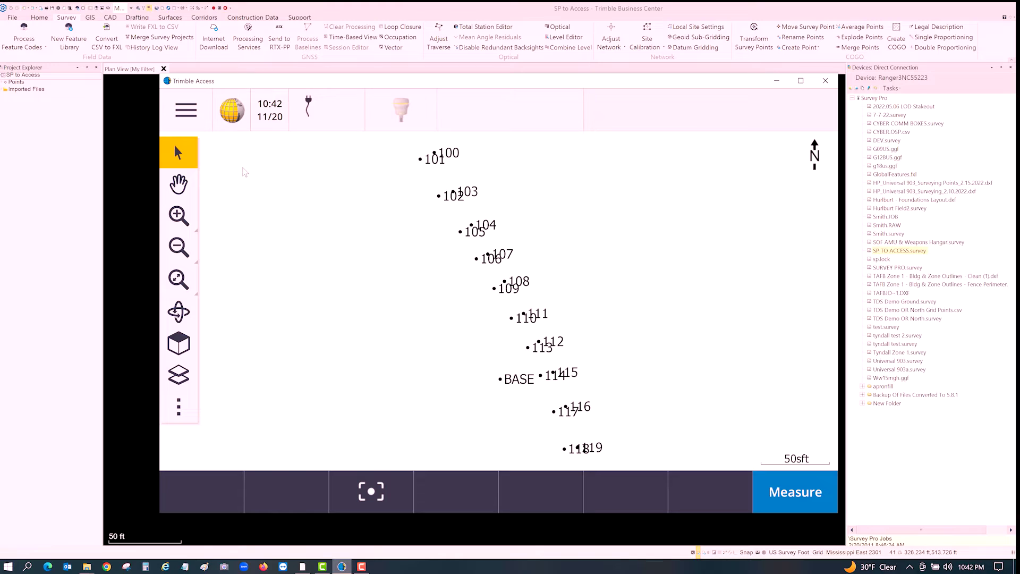
Step: Show the job's Fieldwork folder from the job data options, and return to the job map
click(185, 110)
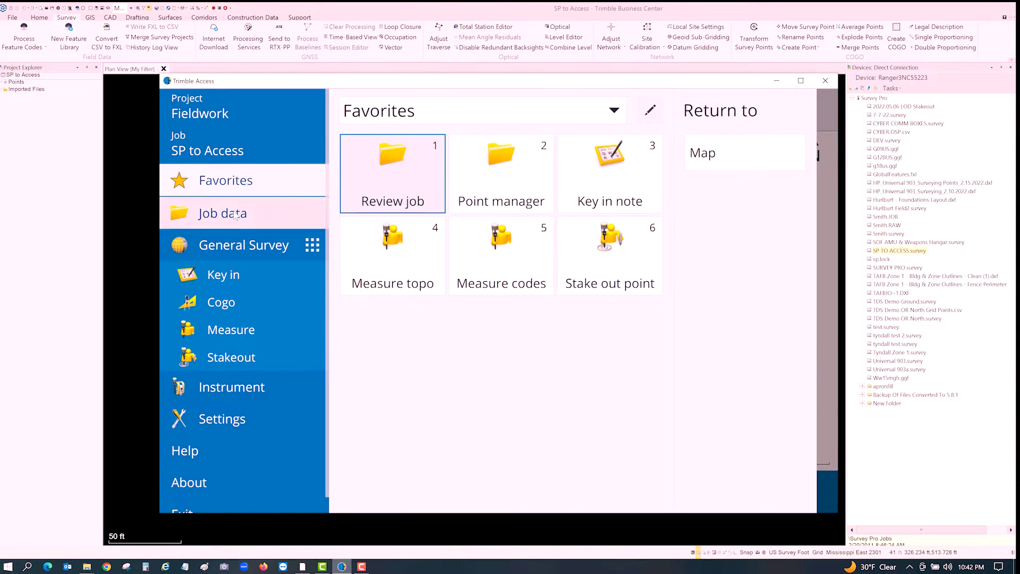
click(235, 215)
click(383, 225)
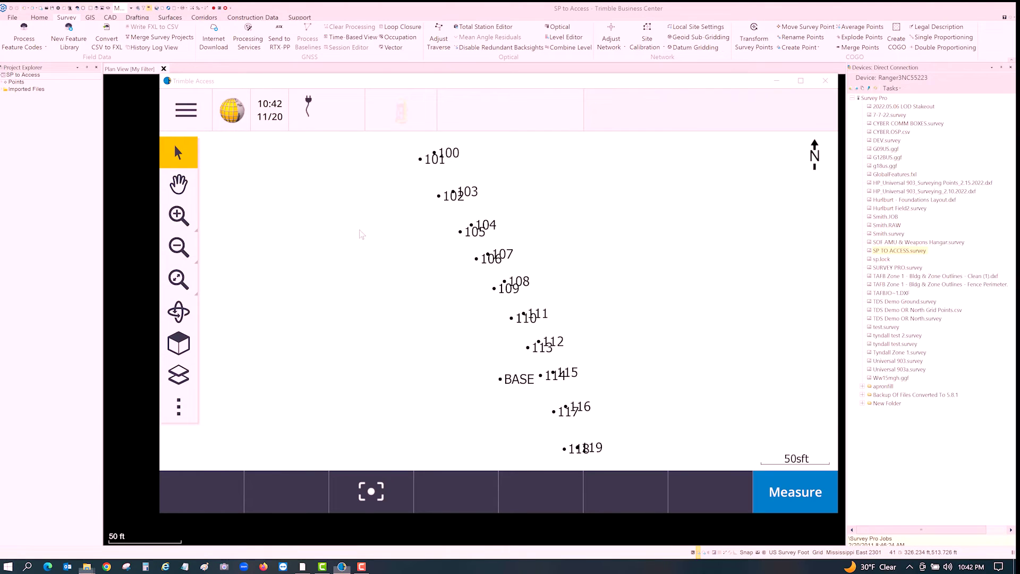
double_click(374, 207)
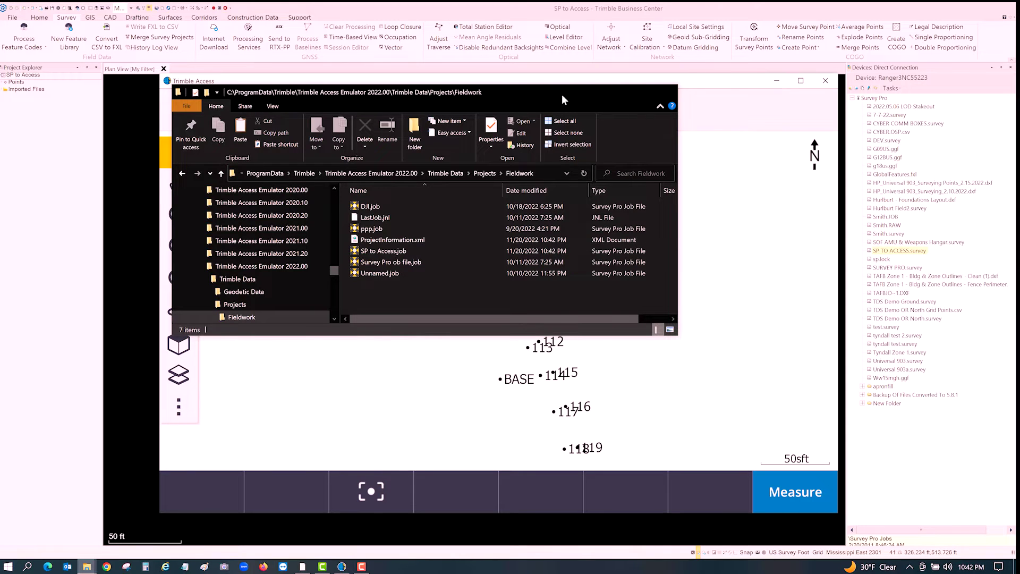
click(665, 92)
Step: Open the Point manager and review the coordinates of the job's points down to BASE
click(176, 128)
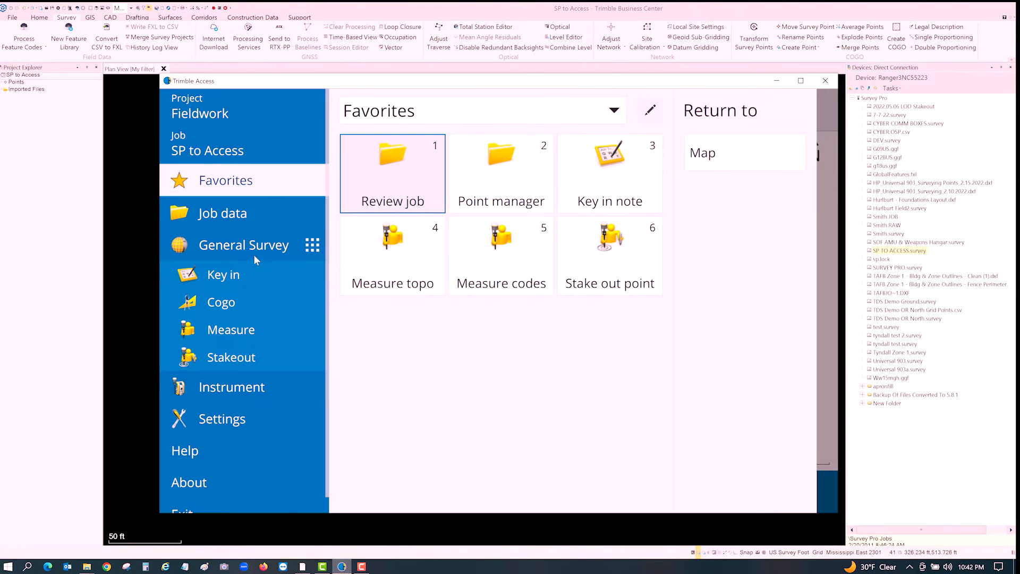
click(469, 187)
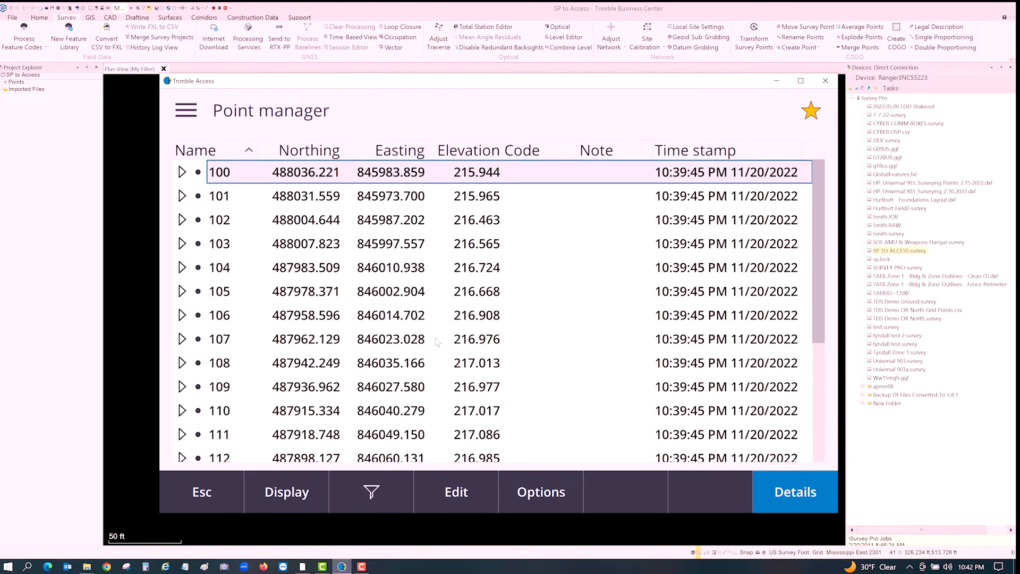
scroll(436, 341, down, 5)
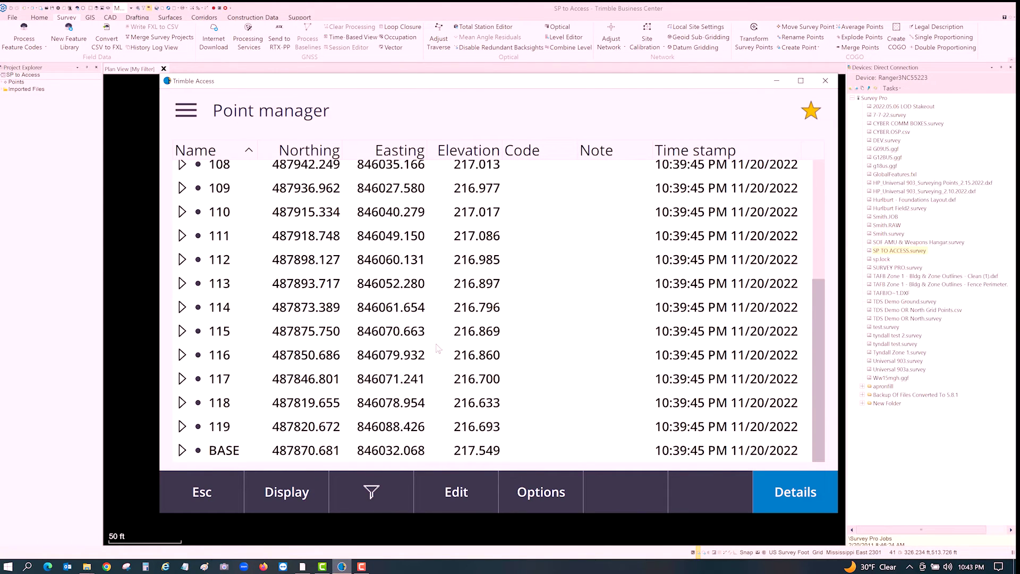
scroll(437, 348, up, 5)
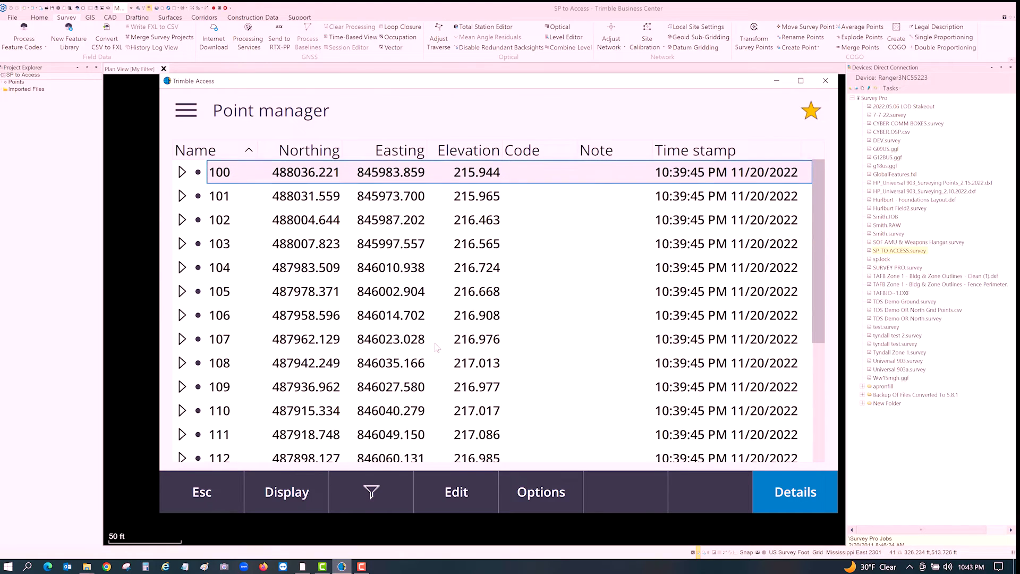
Step: In the SP to Access job properties, choose the United States/State Plane 1983 coordinate system from the library
click(192, 111)
click(194, 153)
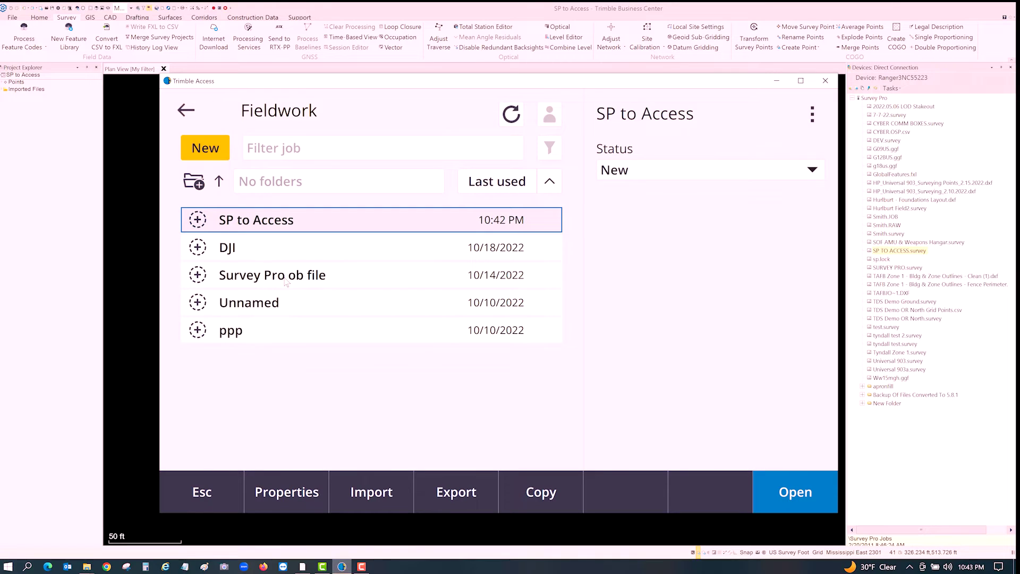
click(280, 497)
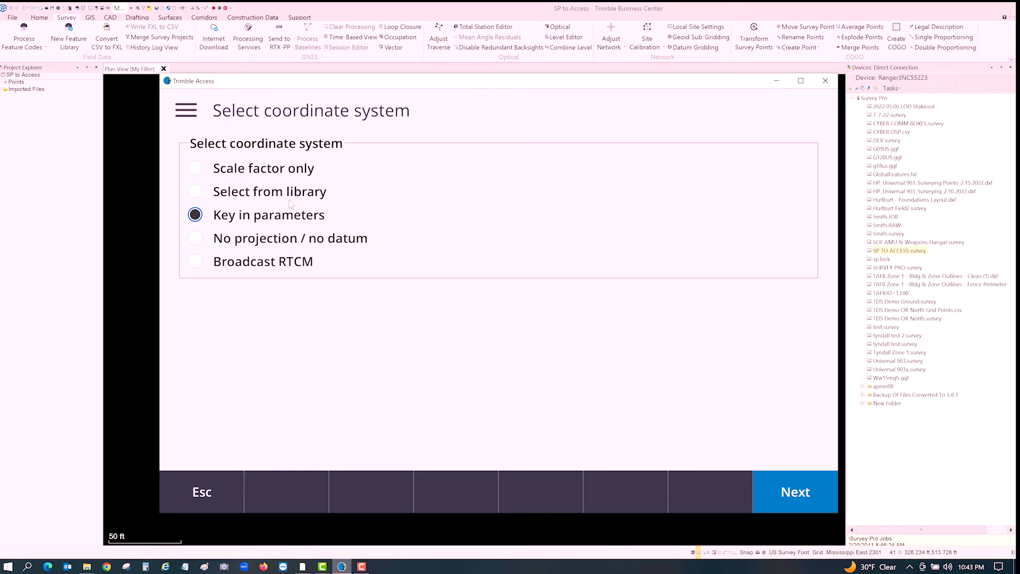
click(288, 192)
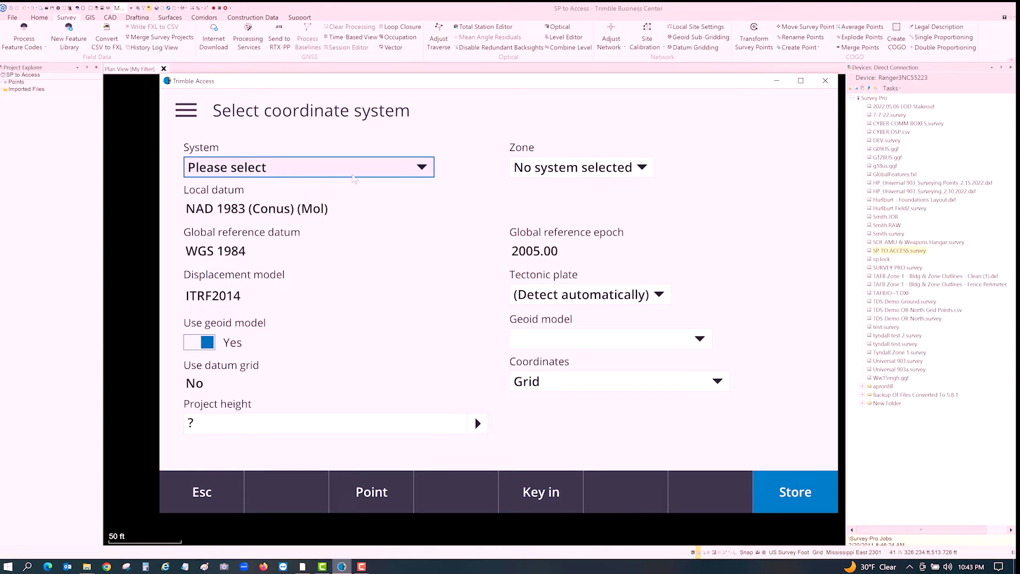
click(423, 172)
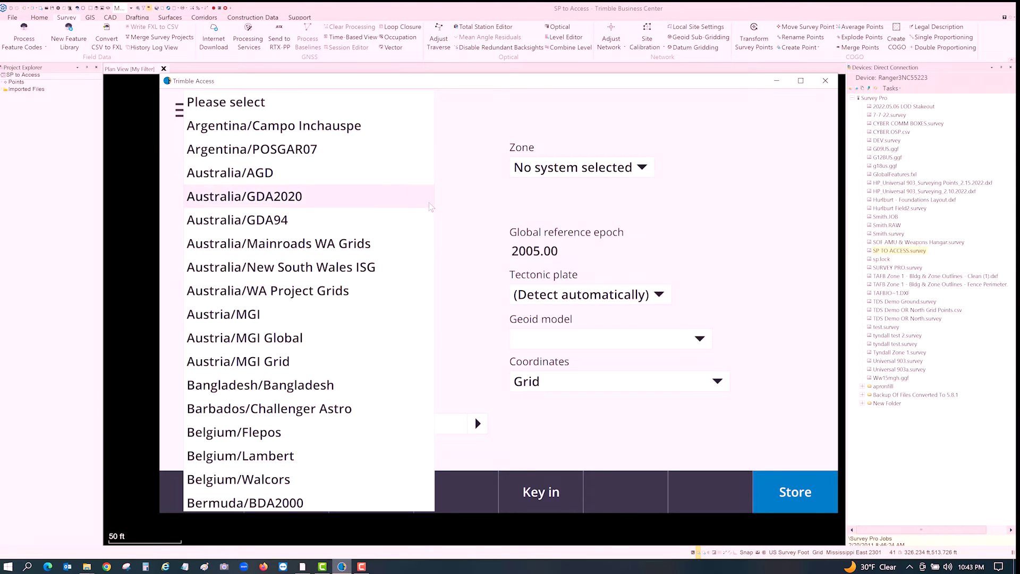
scroll(332, 354, down, 3)
scroll(332, 349, down, 5)
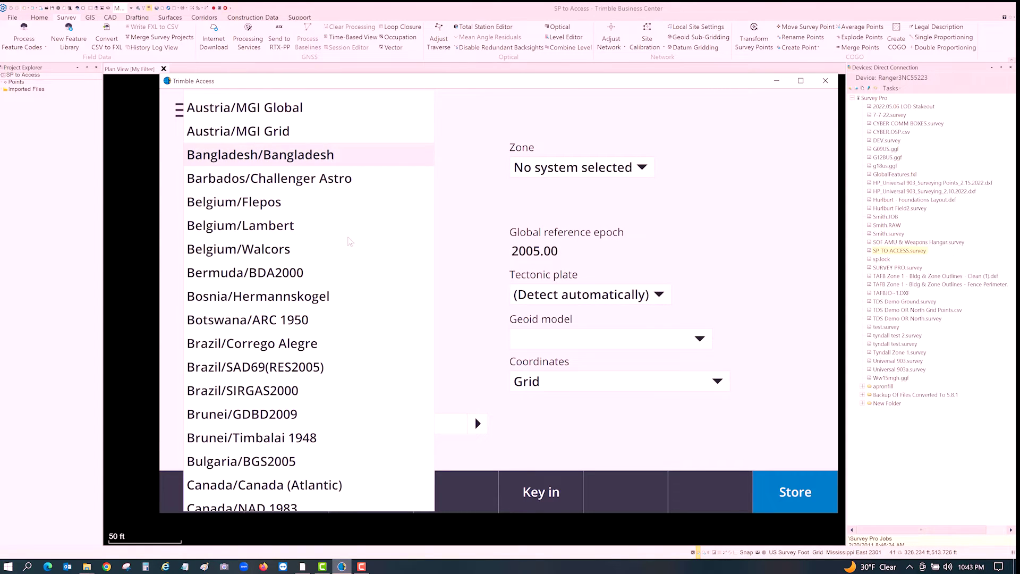
scroll(334, 318, down, 1)
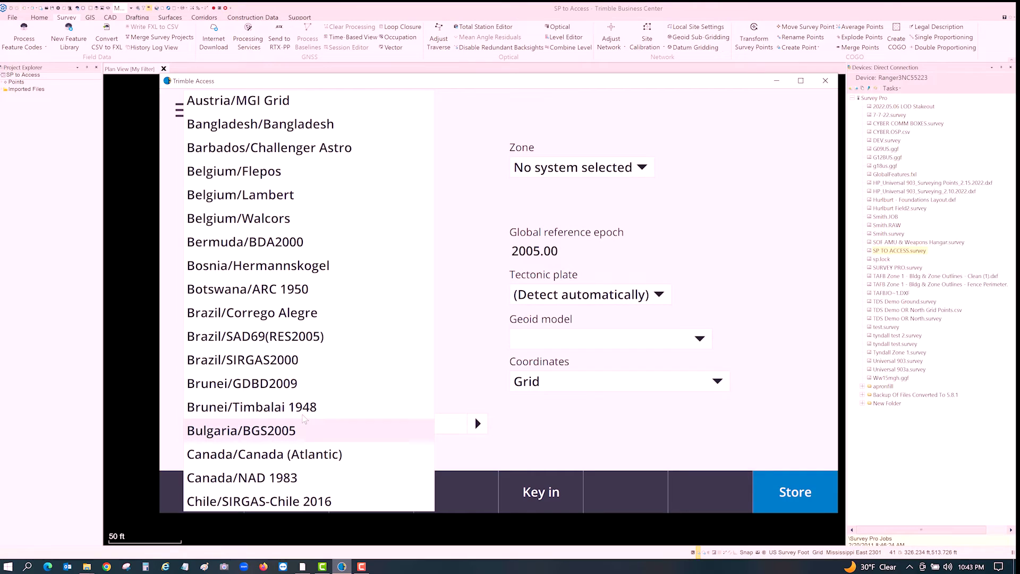
scroll(304, 419, down, 10)
scroll(304, 418, down, 16)
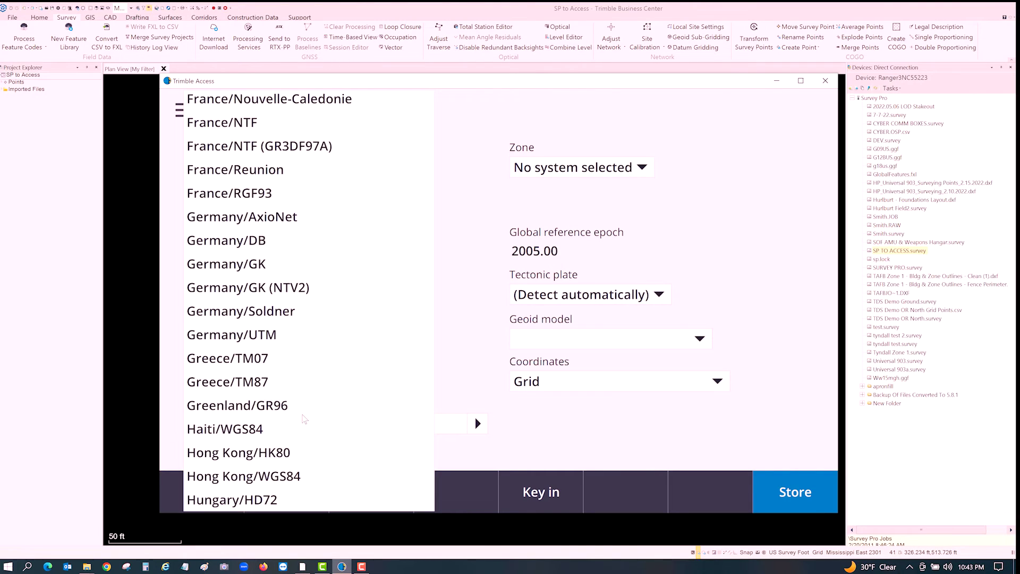
scroll(304, 419, down, 18)
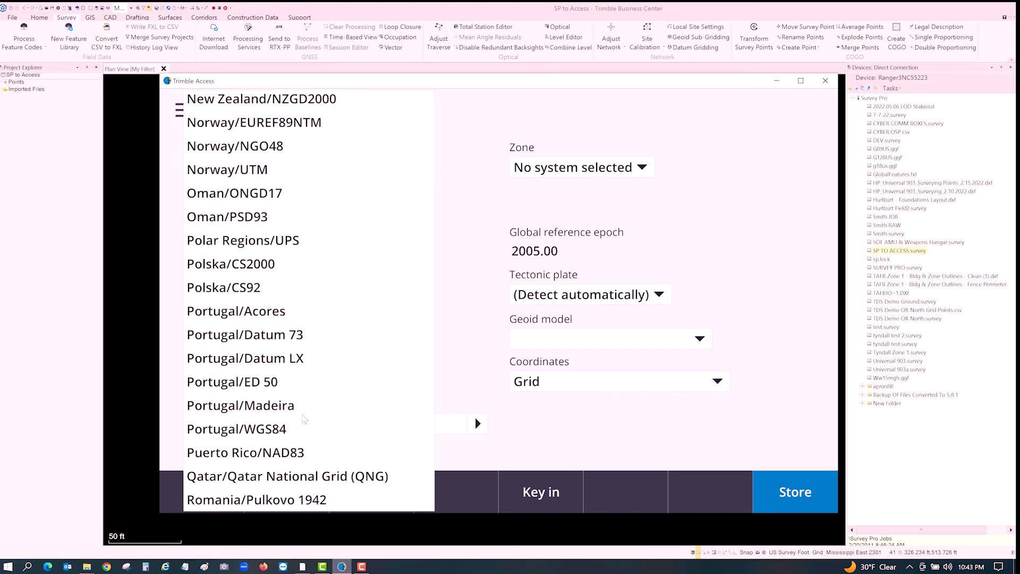
scroll(304, 418, down, 1)
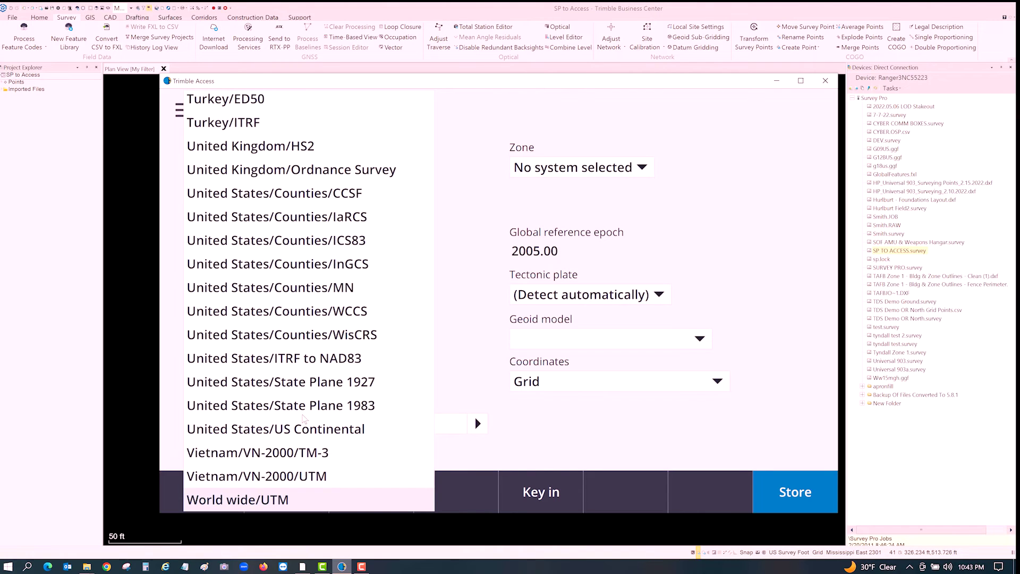
click(268, 410)
Step: Set the zone to Mississippi East 2301 and turn off the geoid model
click(726, 177)
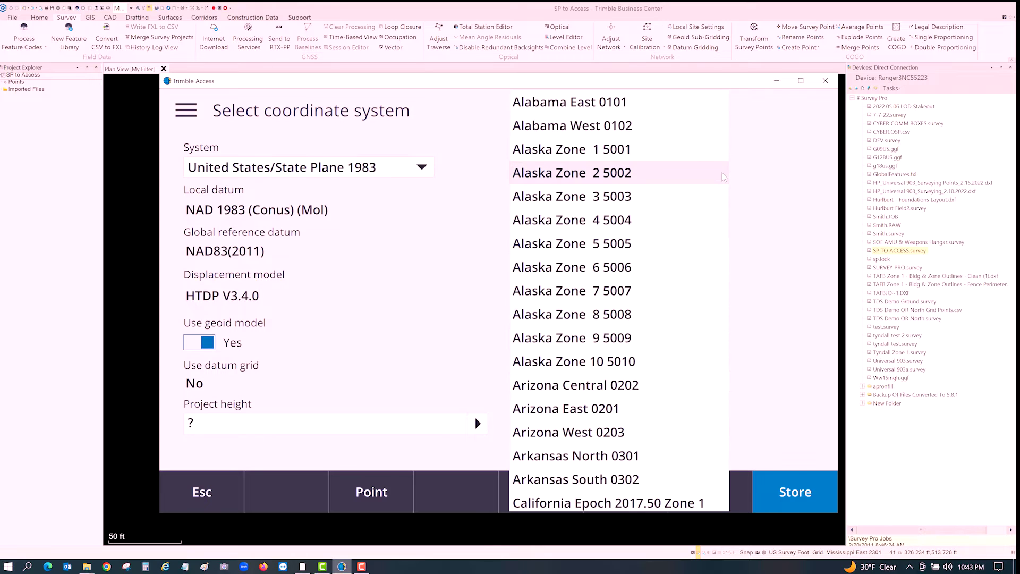
scroll(723, 177, down, 20)
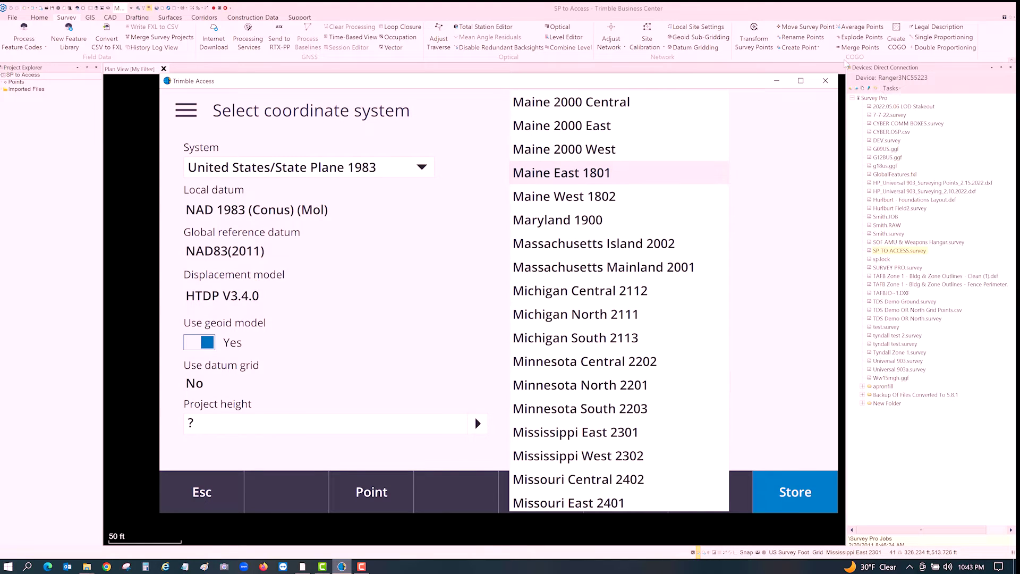
click(632, 437)
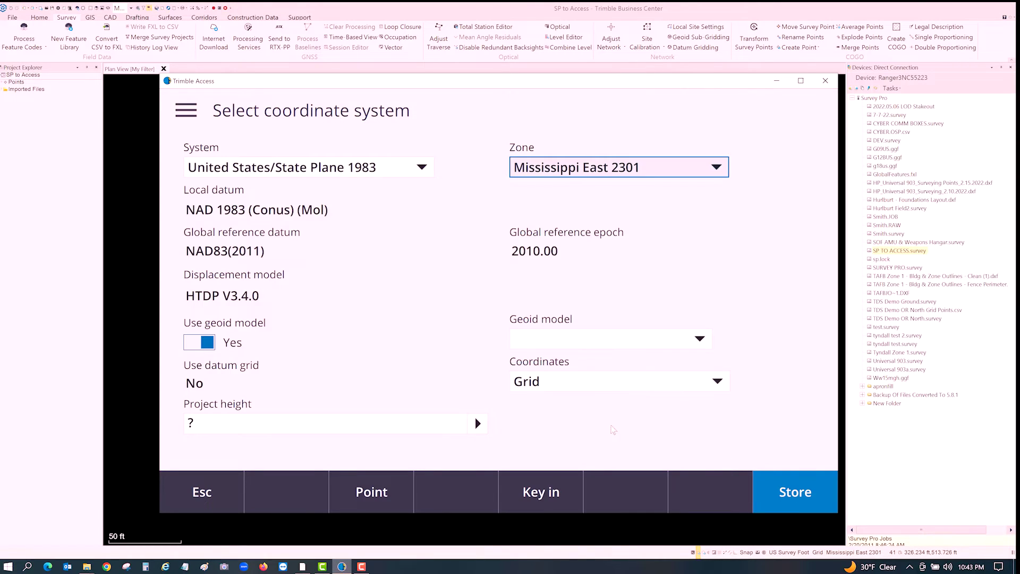
click(202, 345)
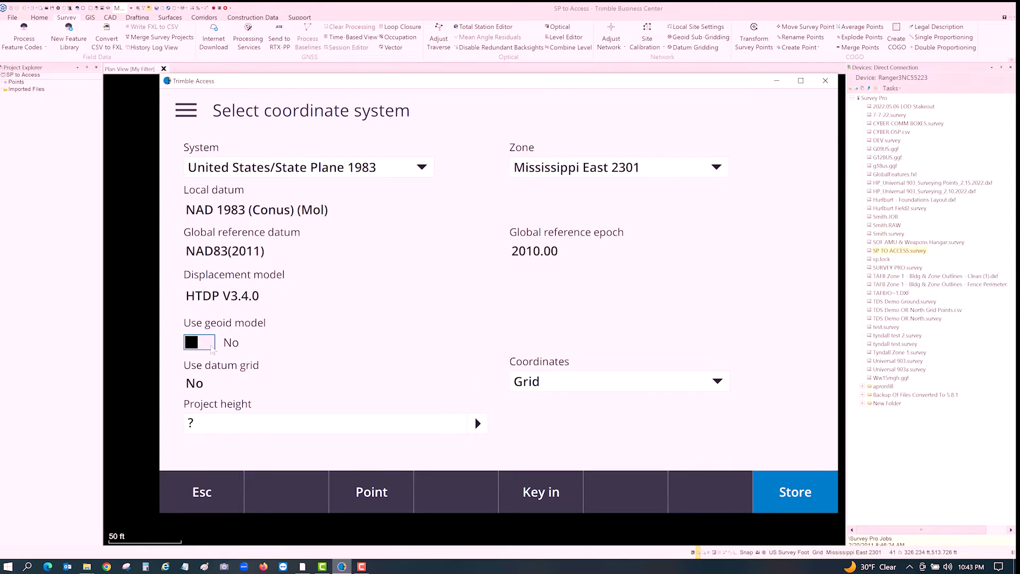
click(212, 349)
Step: Set the project height to 200, store the coordinate system, and accept the job properties
click(223, 425)
text(200)
click(775, 483)
click(808, 497)
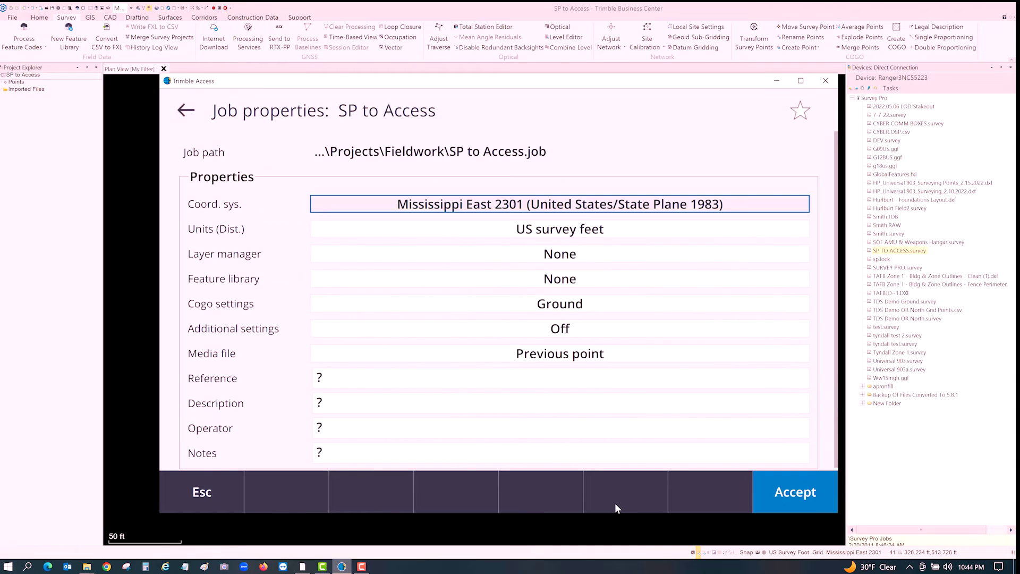
click(802, 495)
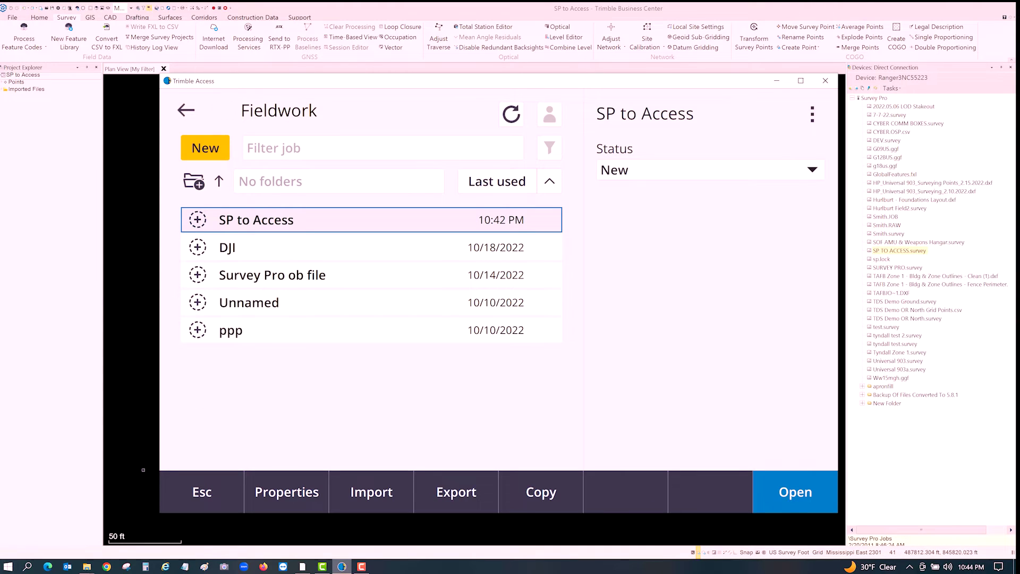
Step: Reopen the SP to Access job and review its point coordinates in the Point manager
click(781, 496)
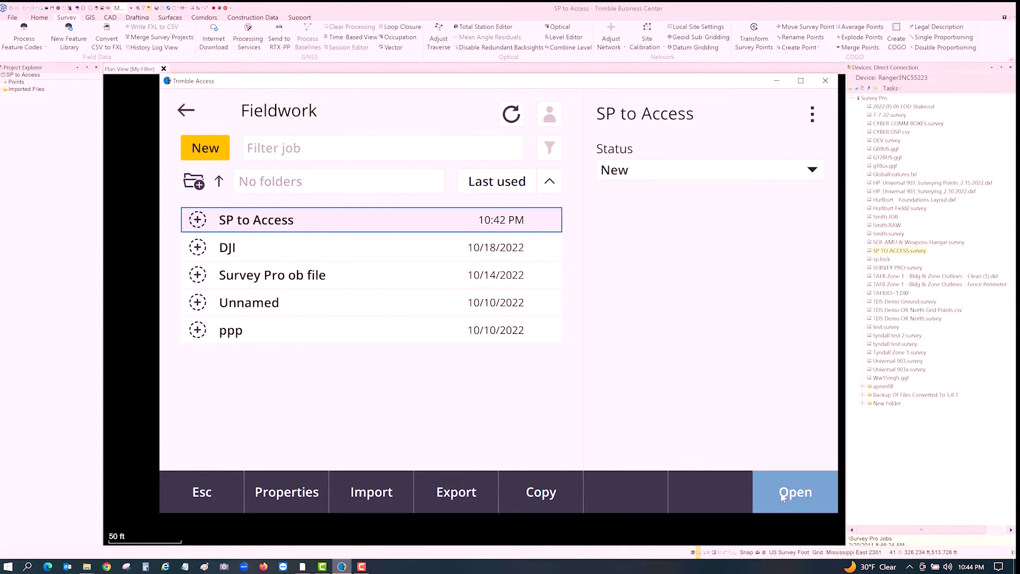
scroll(350, 375, down, 4)
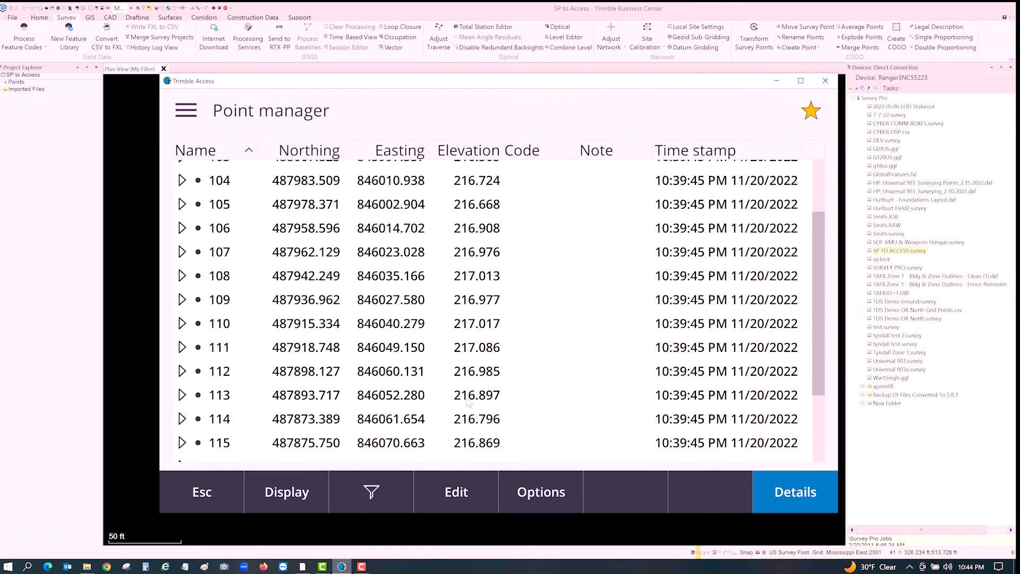
scroll(469, 402, down, 3)
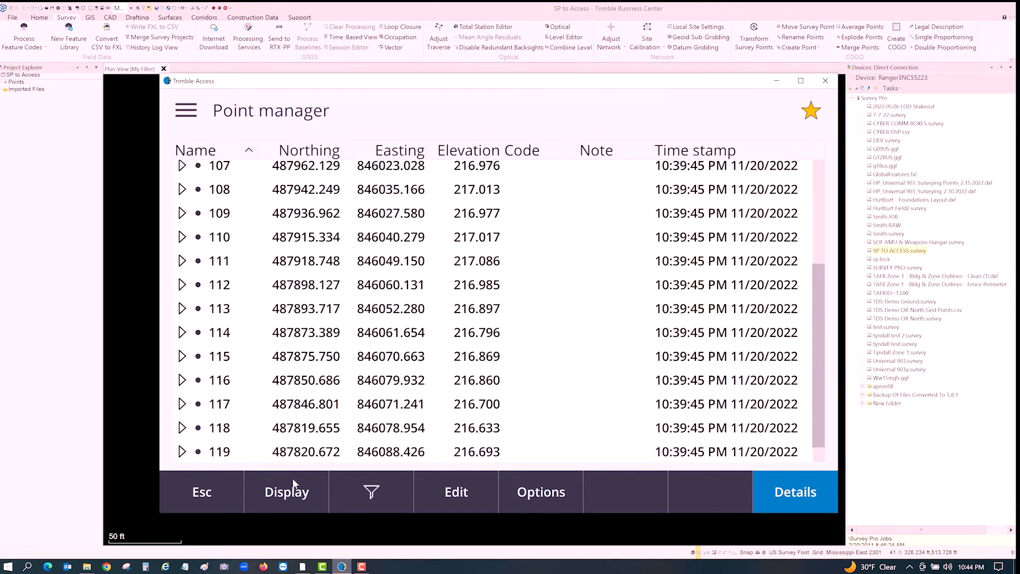
scroll(293, 318, up, 5)
Step: Check the coordinate system in the SP to Access job properties and return to the Point manager
click(186, 110)
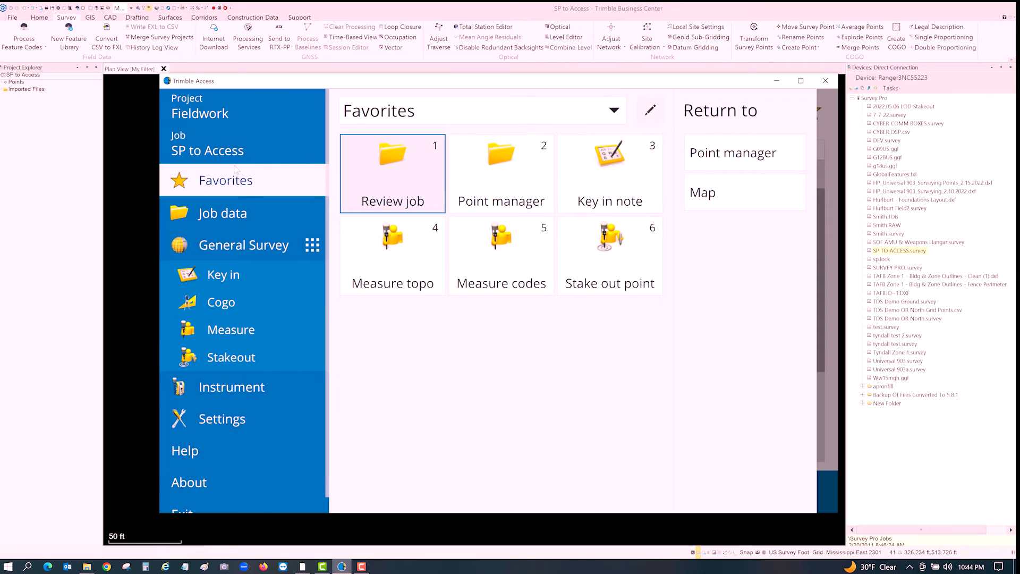
click(208, 157)
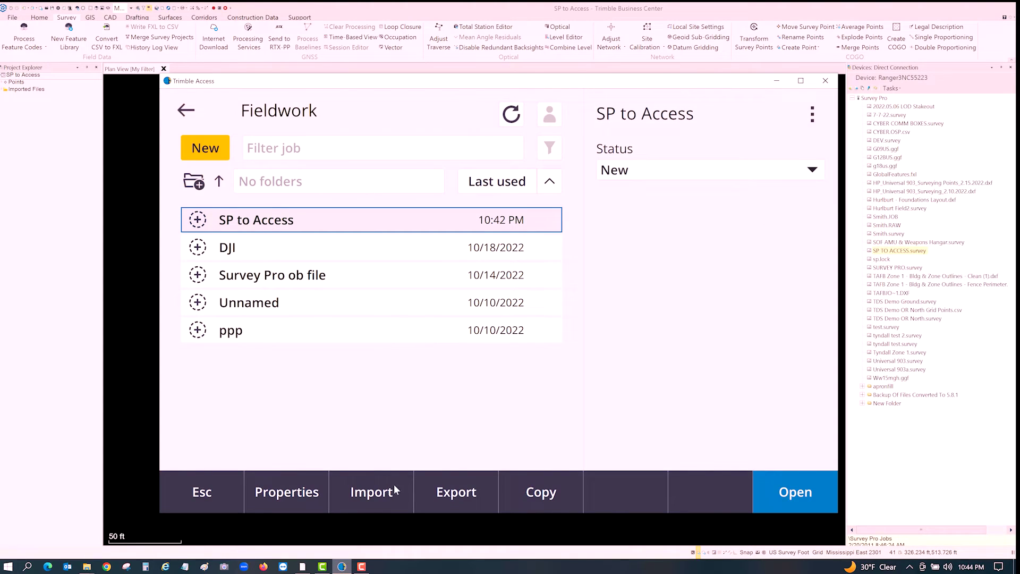
click(292, 499)
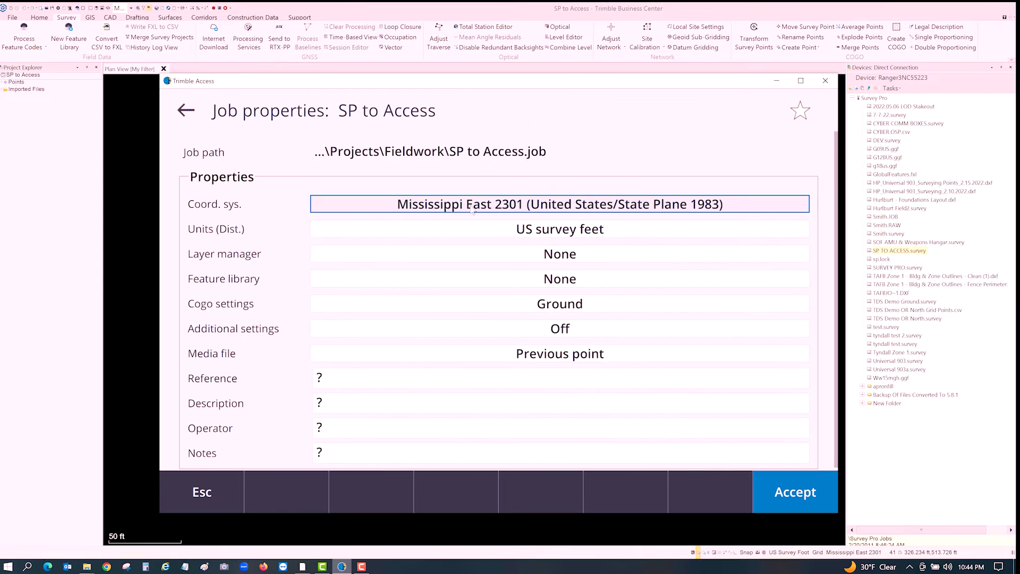
click(813, 495)
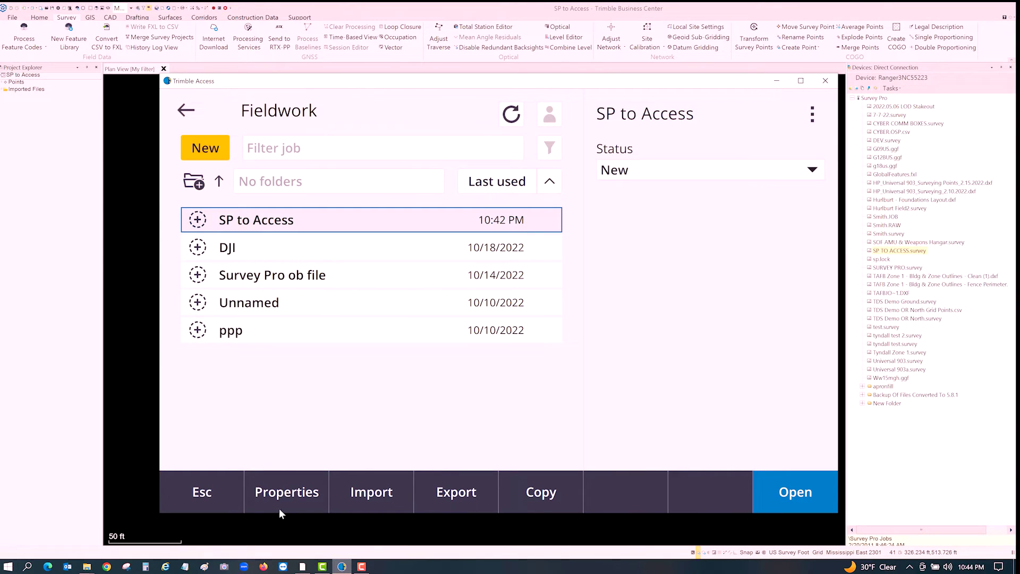
click(201, 498)
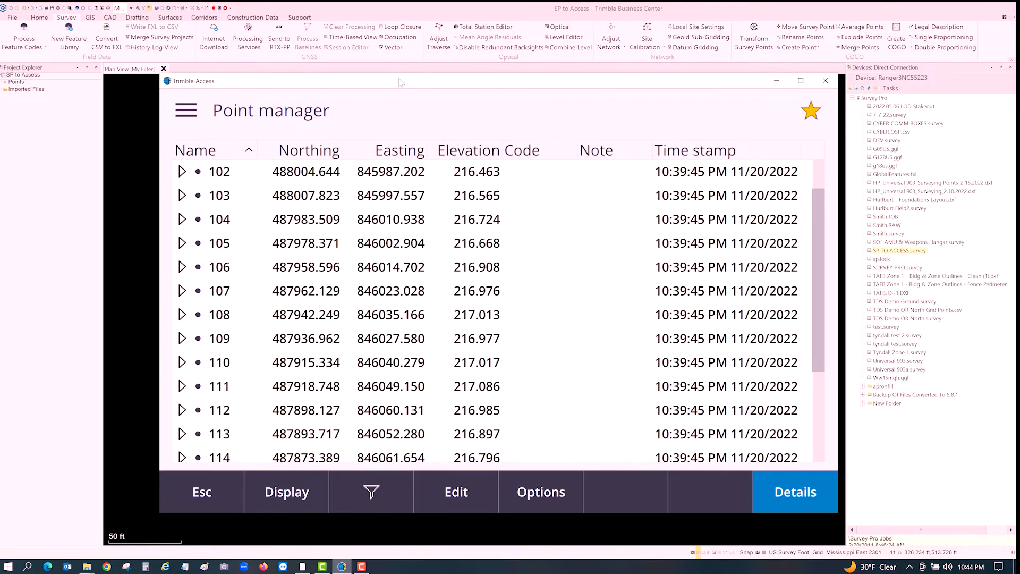
Step: Move the Trimble Access window clear of the plan view and switch to Trimble Business Center to compare point 100's coordinates
drag(401, 87, 341, 231)
scroll(267, 395, up, 2)
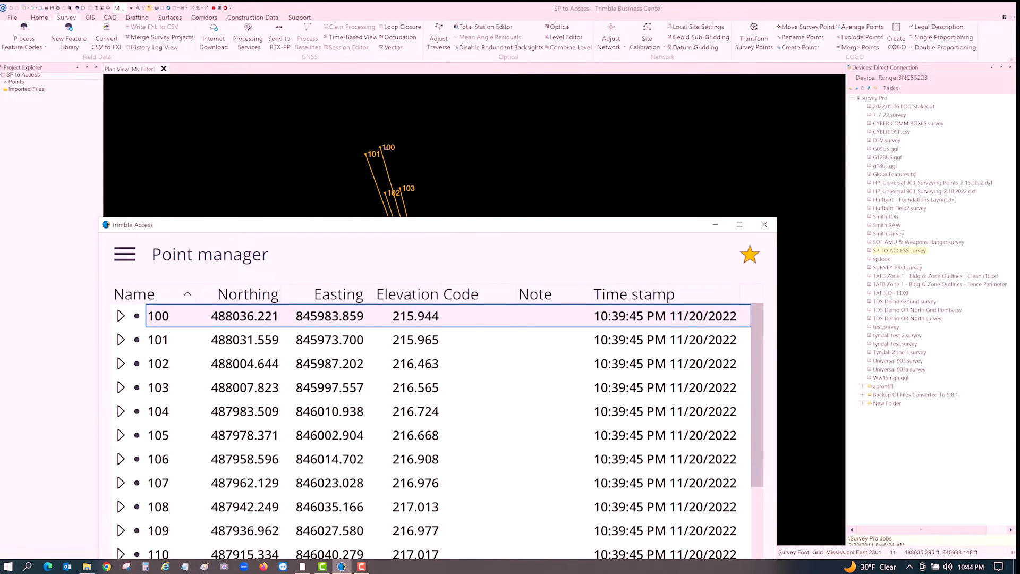
click(442, 132)
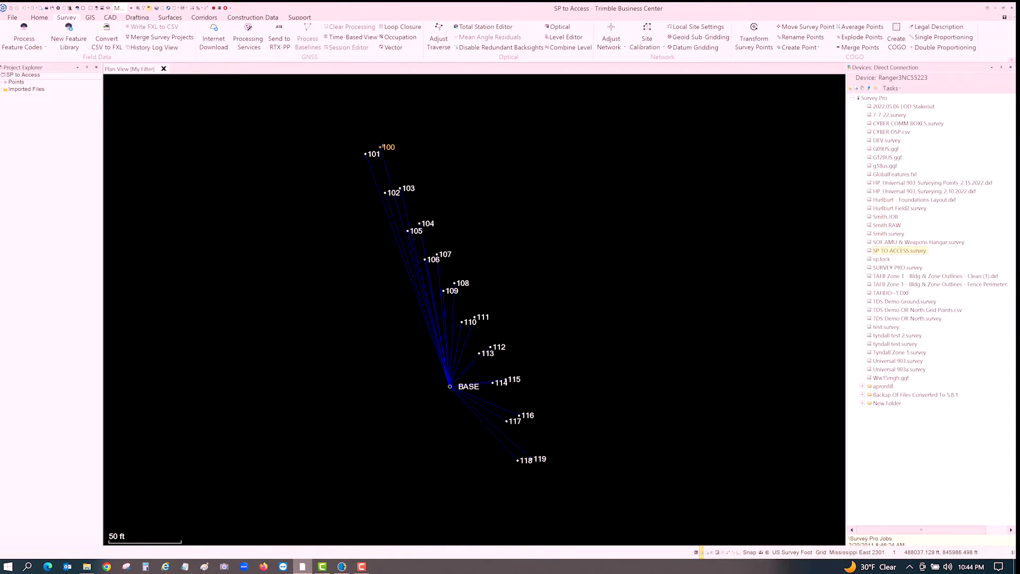
Step: Show point 100's properties in a widened pane, compare its coordinates with the Trimble Access Point manager, and minimize Trimble Access
right_click(382, 146)
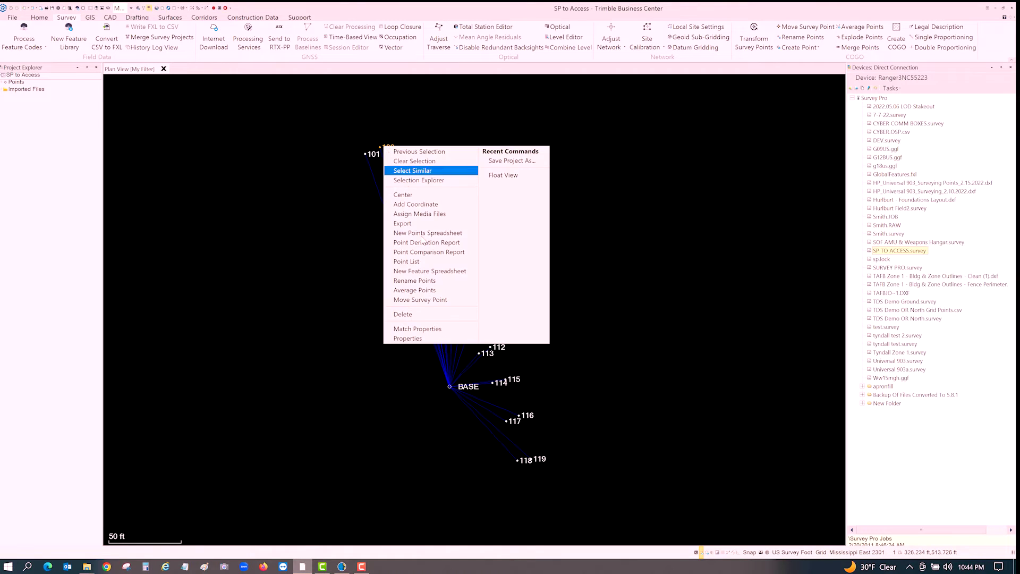
click(414, 338)
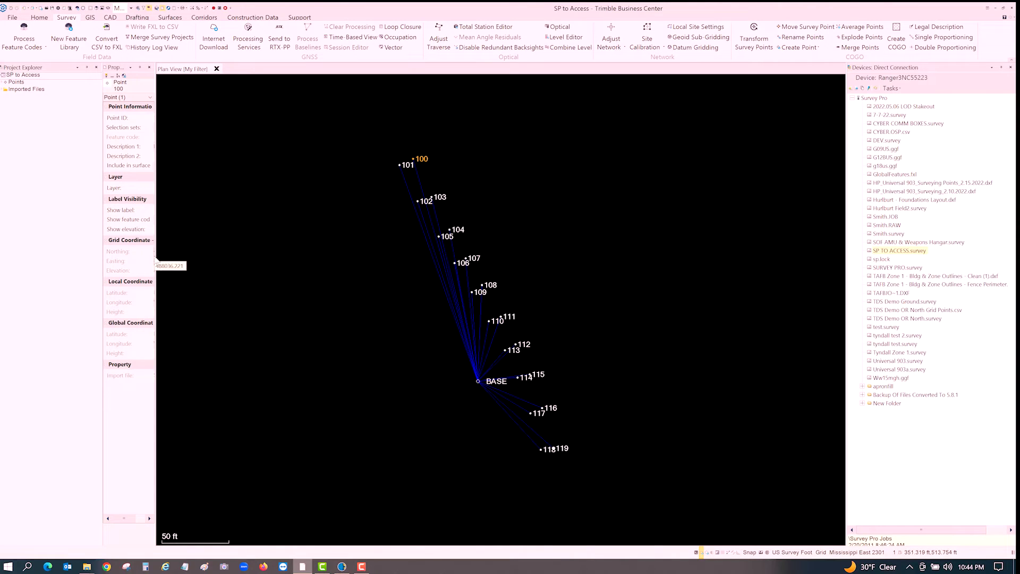
drag(234, 255, 233, 256)
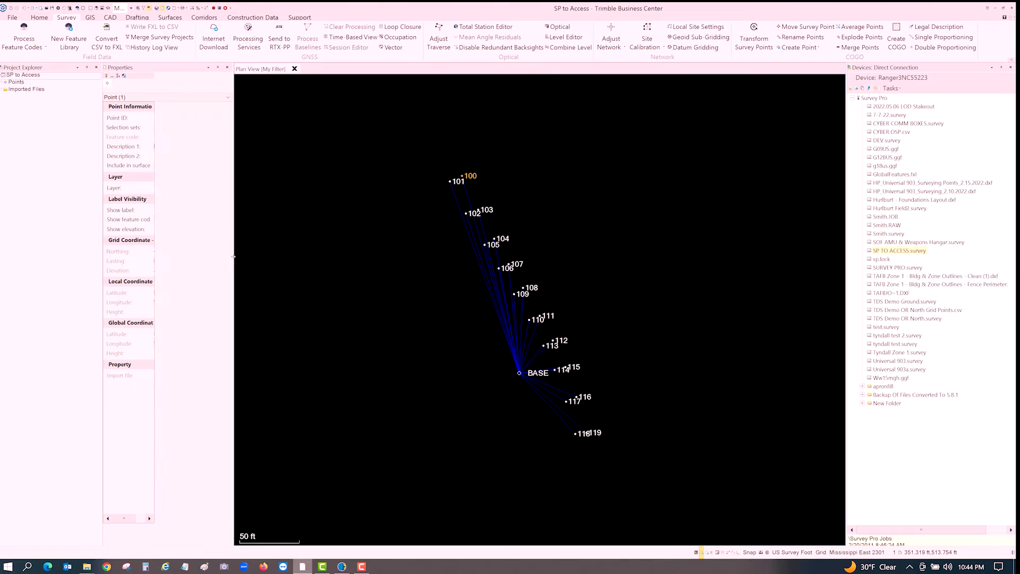
click(341, 567)
drag(344, 229, 516, 134)
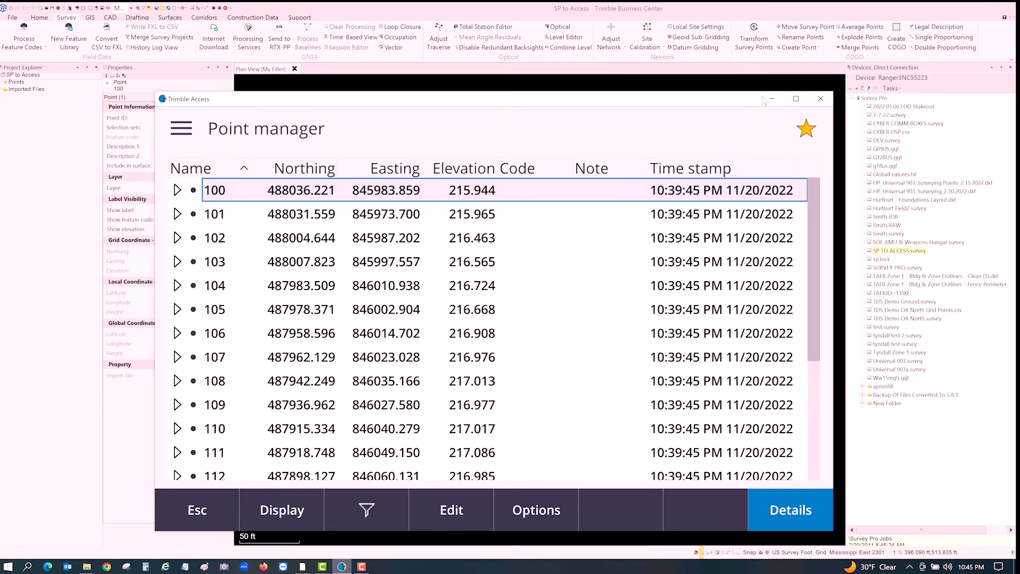
click(771, 98)
Step: Select all objects in the plan view and set up their export in the custom P,N,E,elev,Code format
click(702, 30)
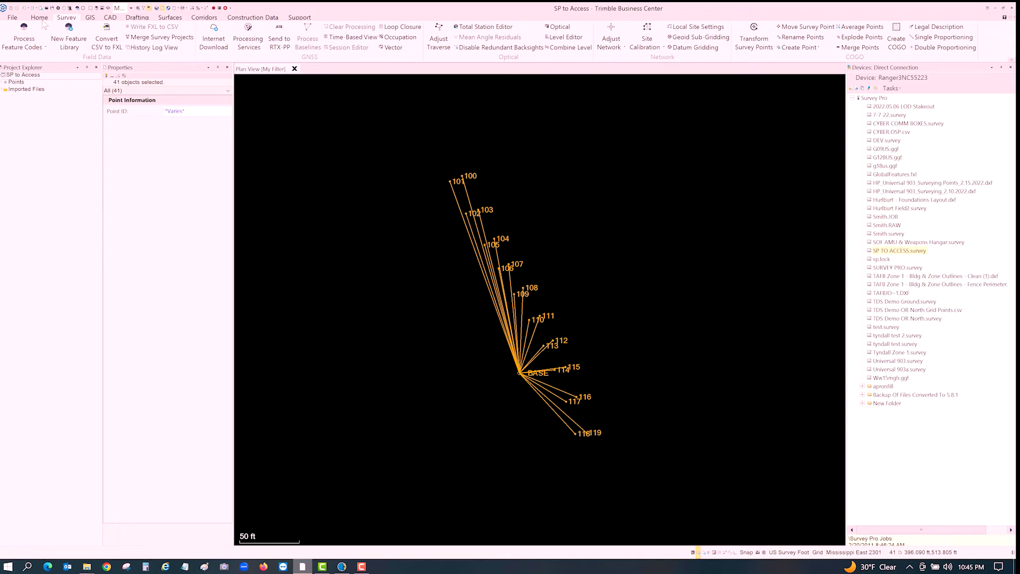
click(43, 20)
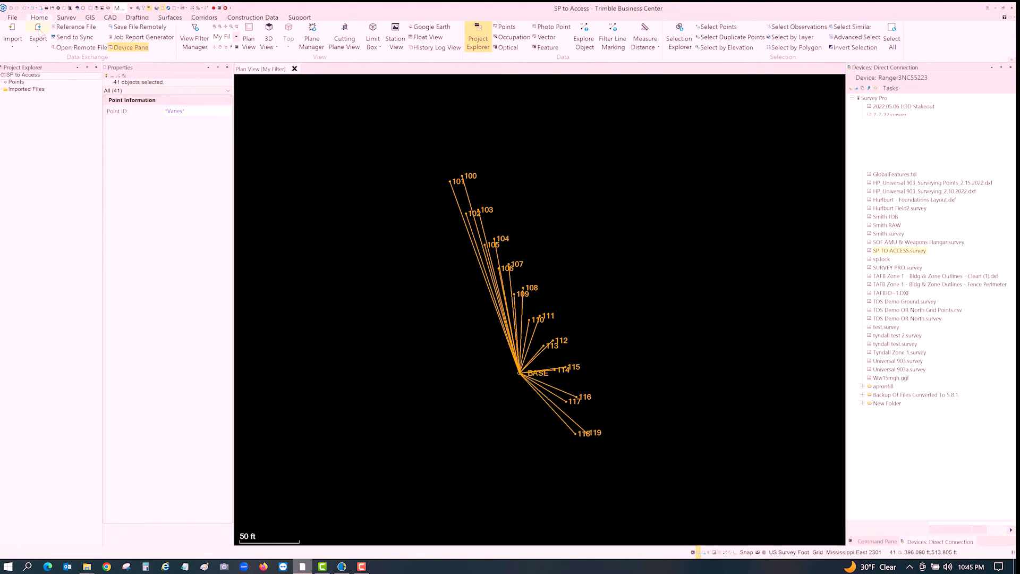
click(38, 30)
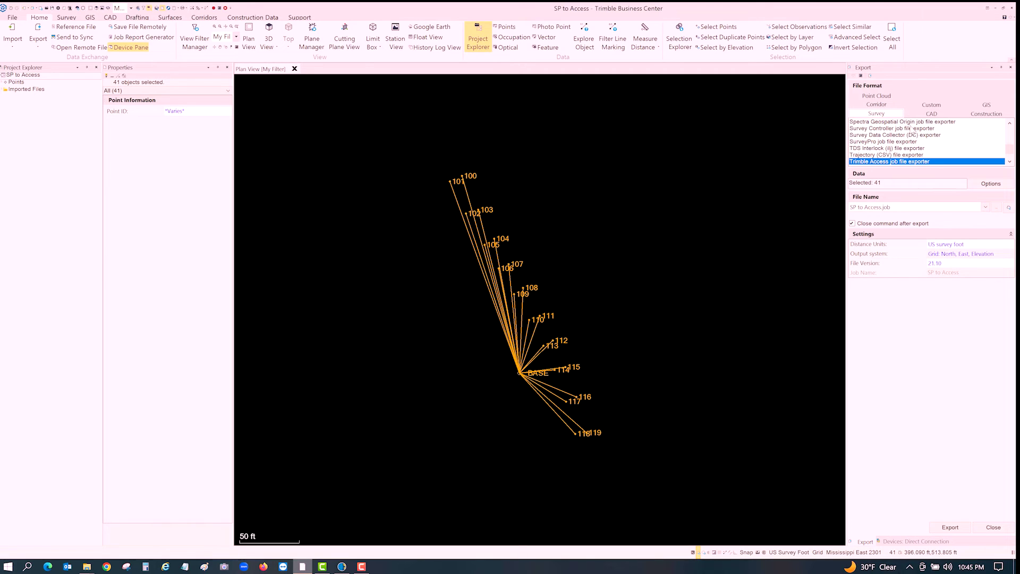
click(938, 106)
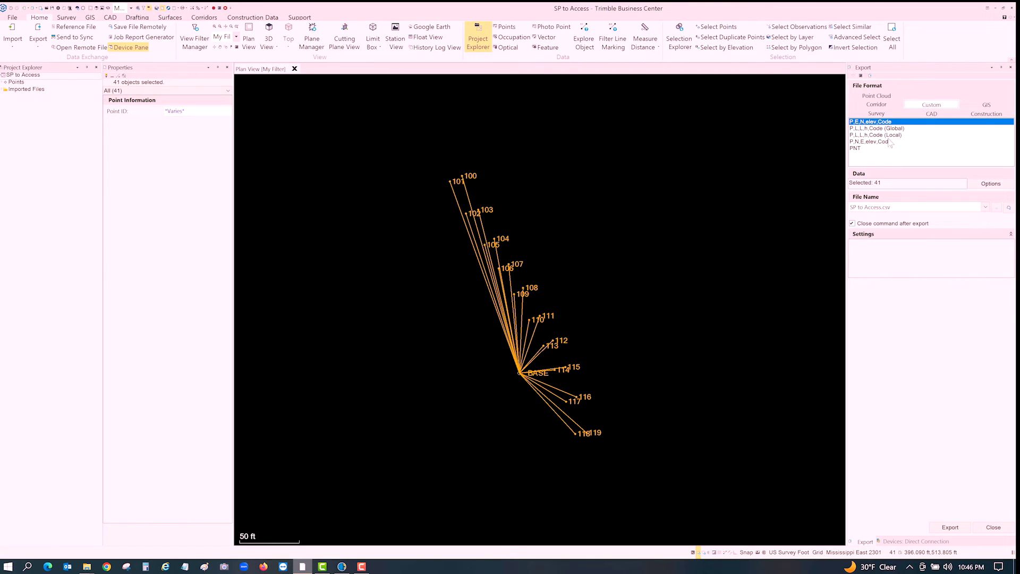
click(883, 142)
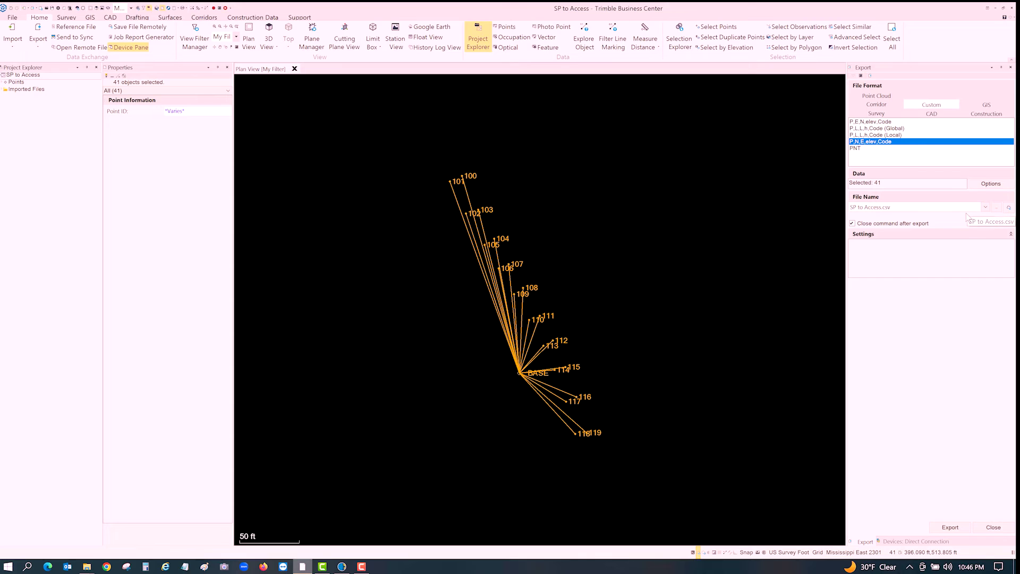
Step: Try to open the Export Format Editor for defining custom export formats
click(43, 47)
click(53, 57)
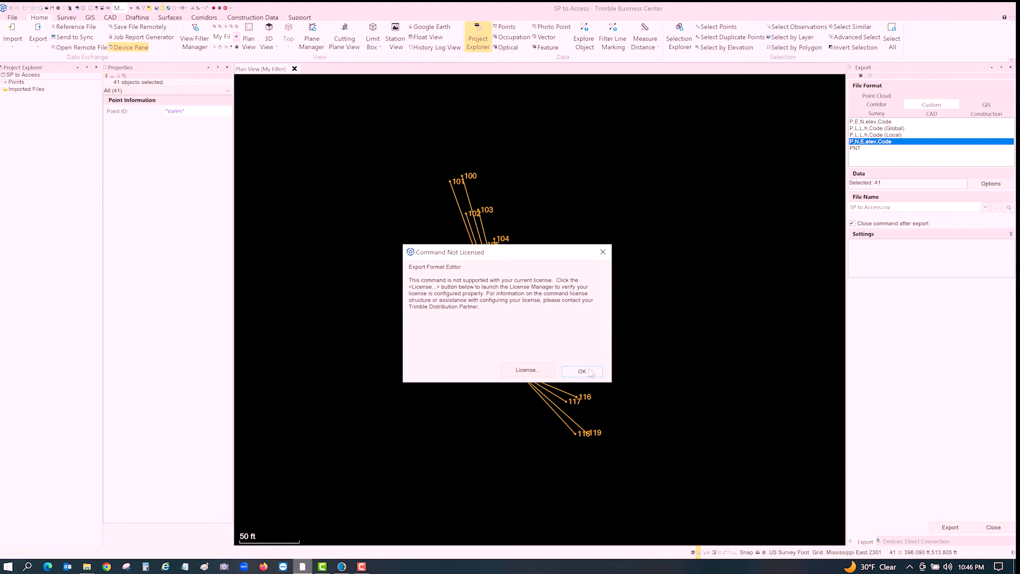
click(582, 371)
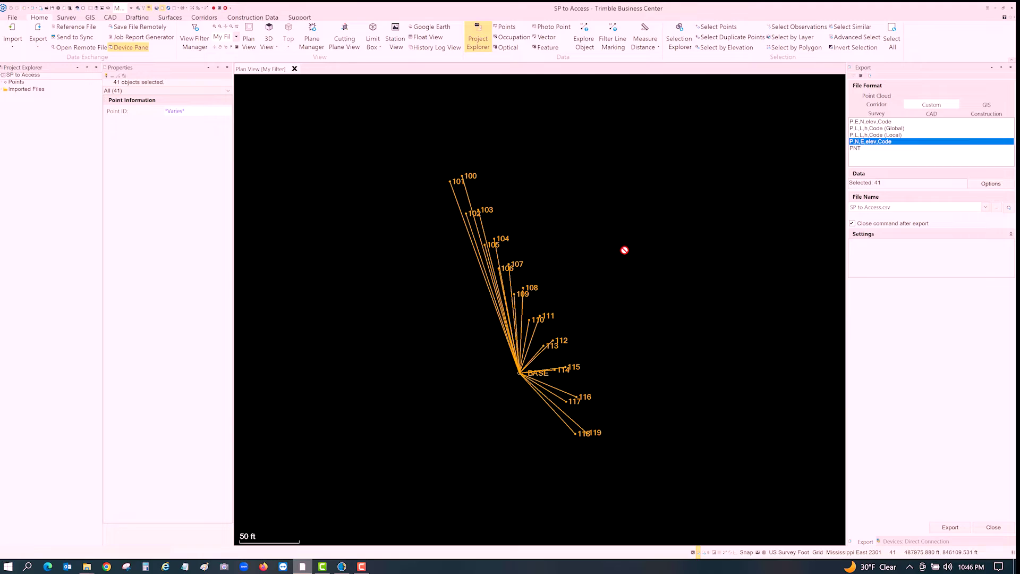